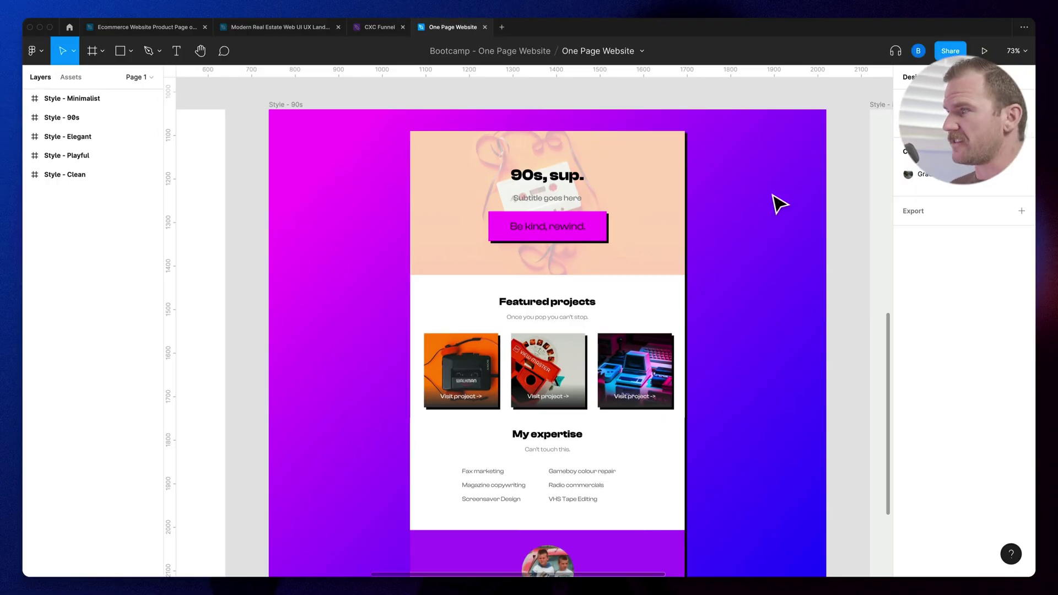
Select the page Container inside the 90s frame
scroll(617, 268, "down", 10)
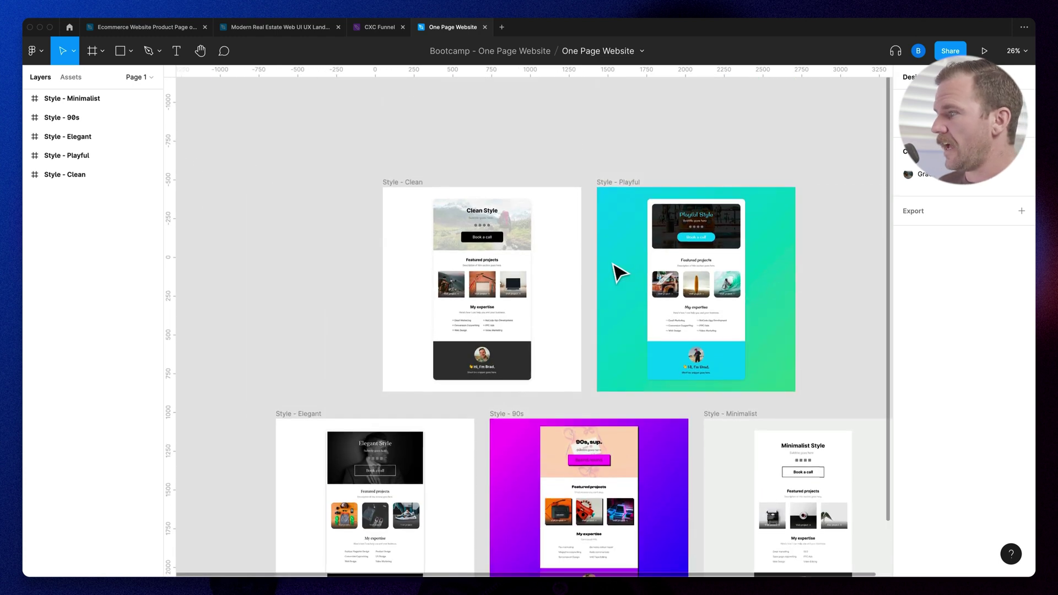
scroll(617, 272, "down", 3)
scroll(609, 270, "right", 3)
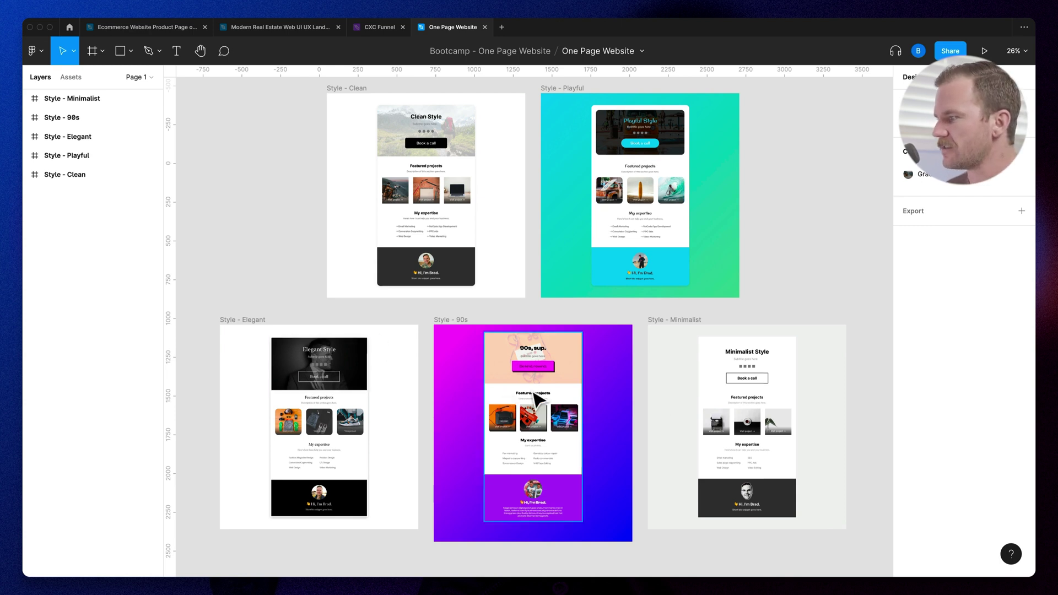
scroll(534, 397, "down", 3)
scroll(499, 292, "up", 5)
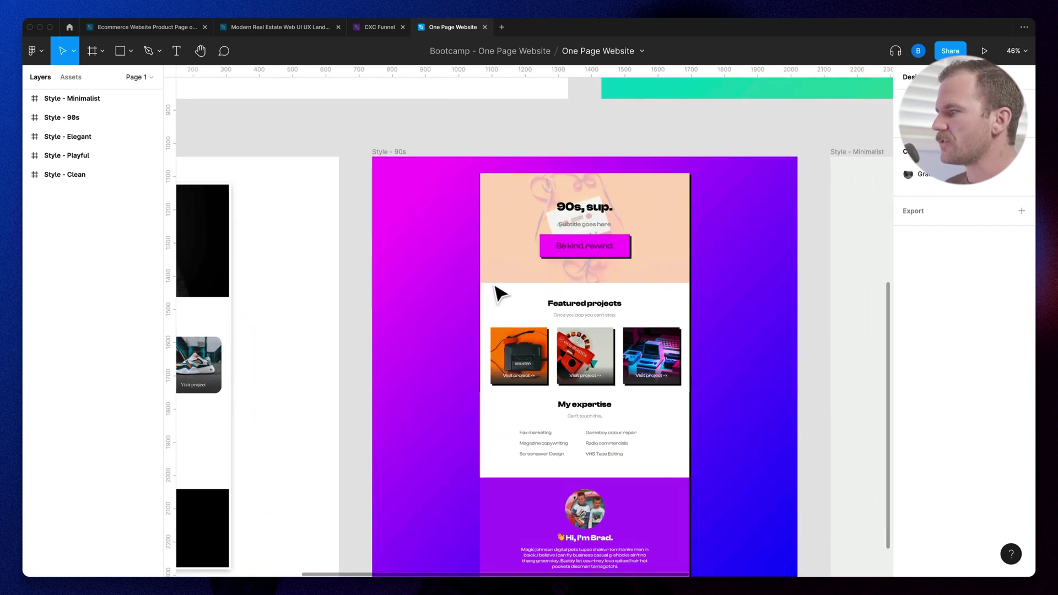
scroll(495, 286, "up", 3)
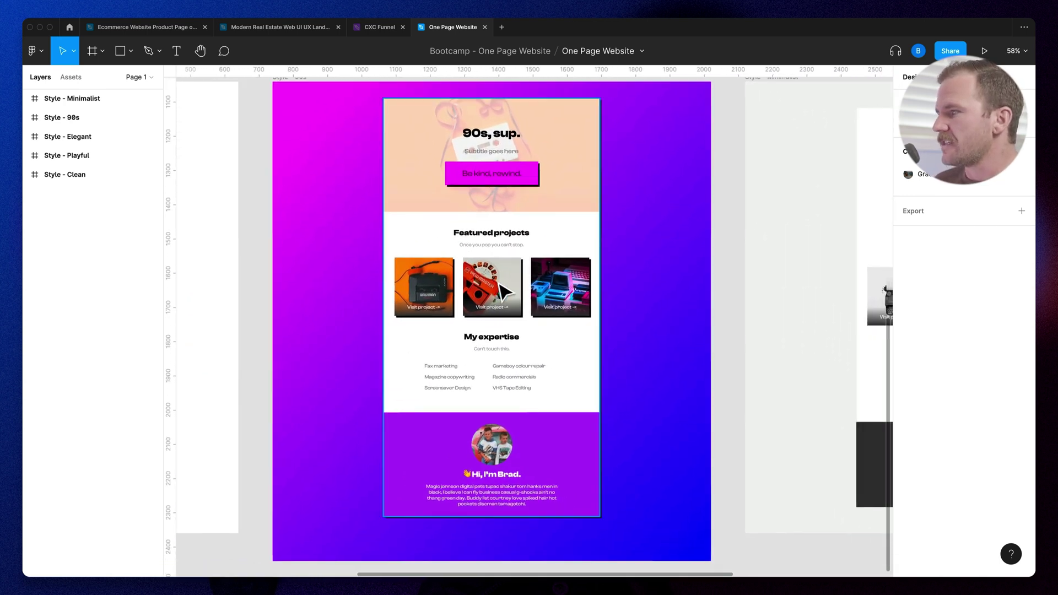
scroll(503, 290, "up", 1)
scroll(502, 290, "right", 1)
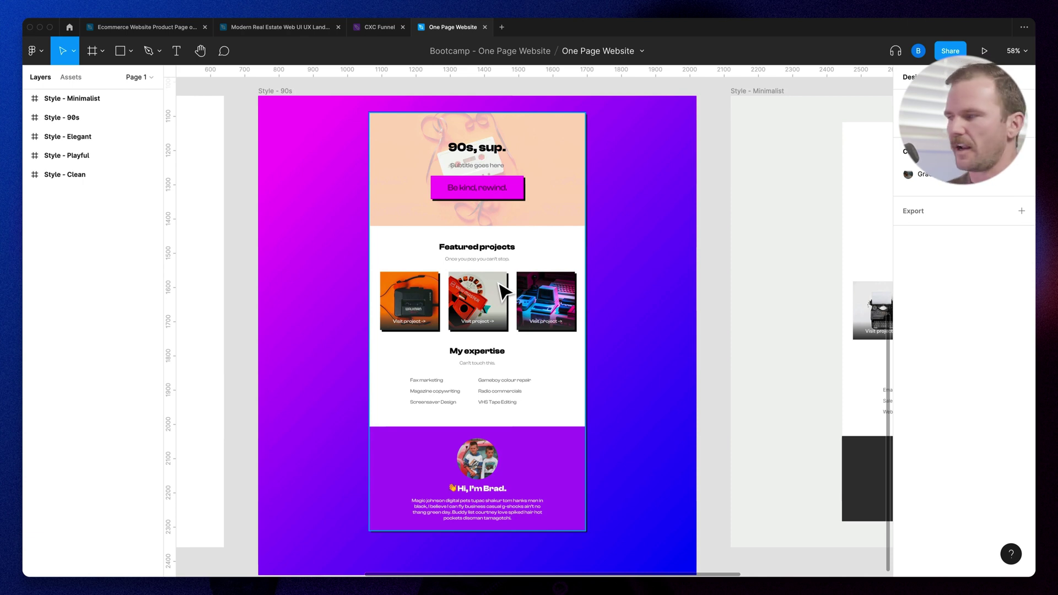
scroll(499, 284, "up", 2)
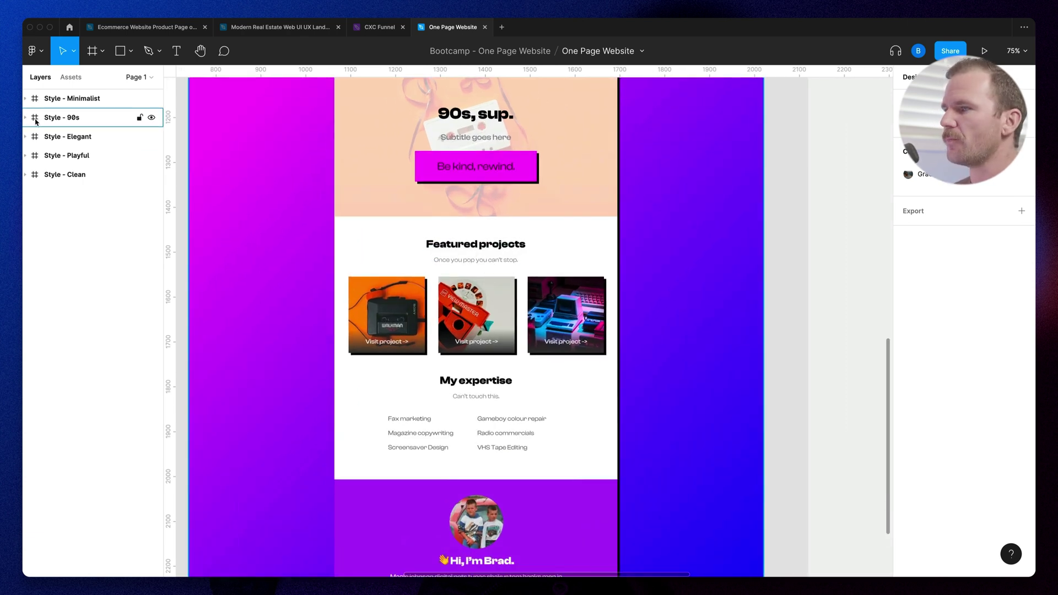
left_click(611, 331)
scroll(612, 330, "down", 5)
scroll(611, 330, "up", 7)
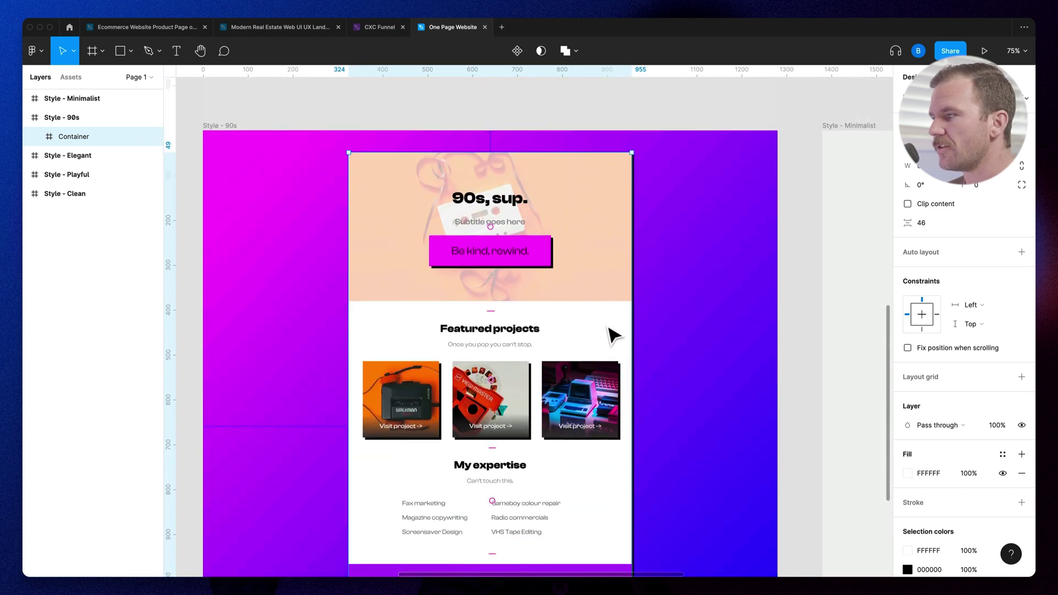
scroll(612, 331, "left", 1)
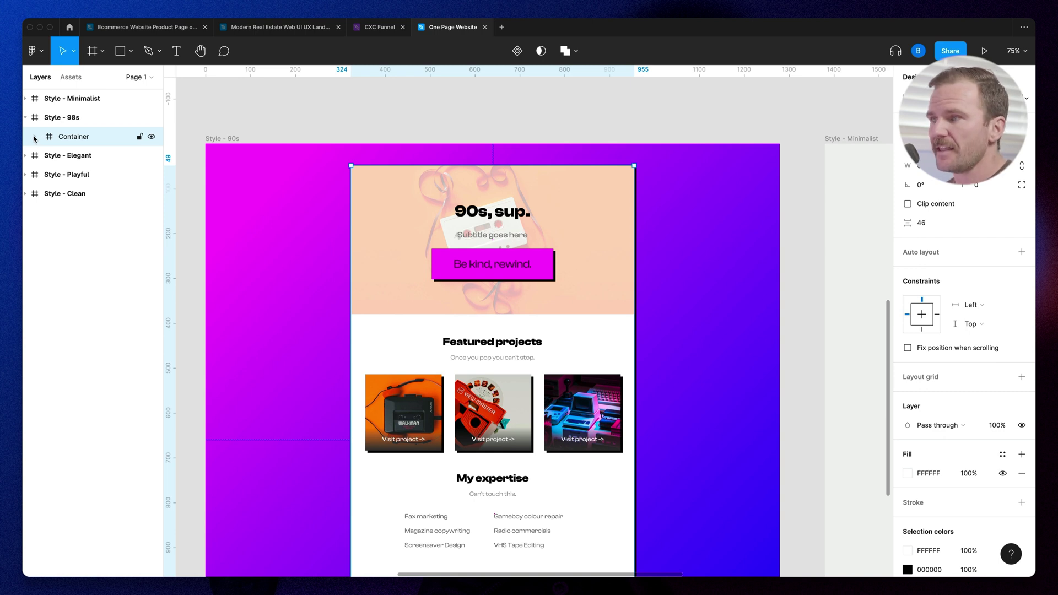
Expand Container, collapse the Bio, Expertise, Latest Projects and Hero sections, then expand Section / Bio
left_click(34, 137)
left_click(49, 155)
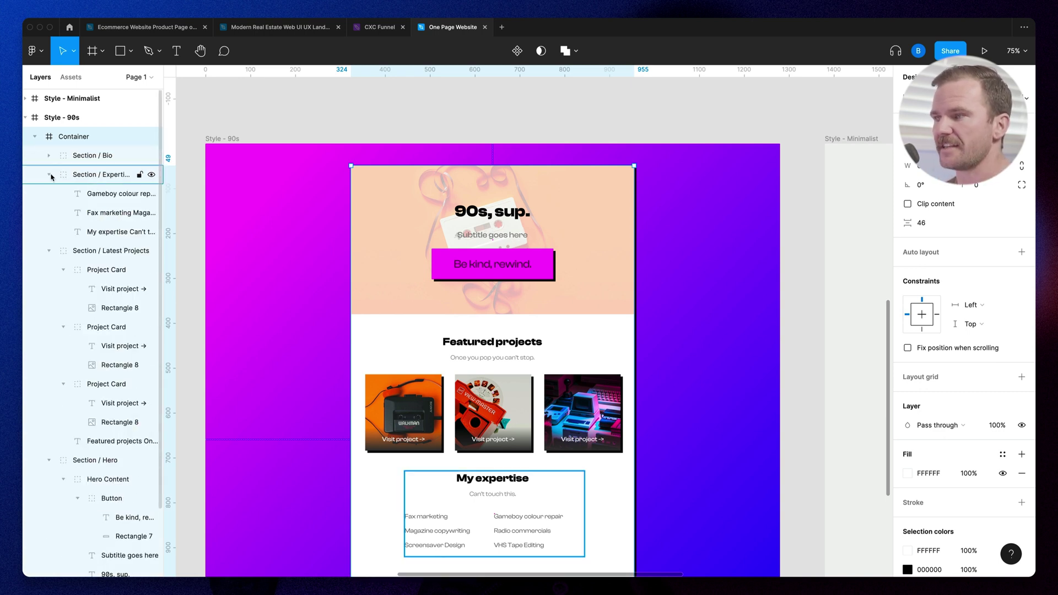
left_click(49, 175)
left_click(49, 194)
left_click(49, 212)
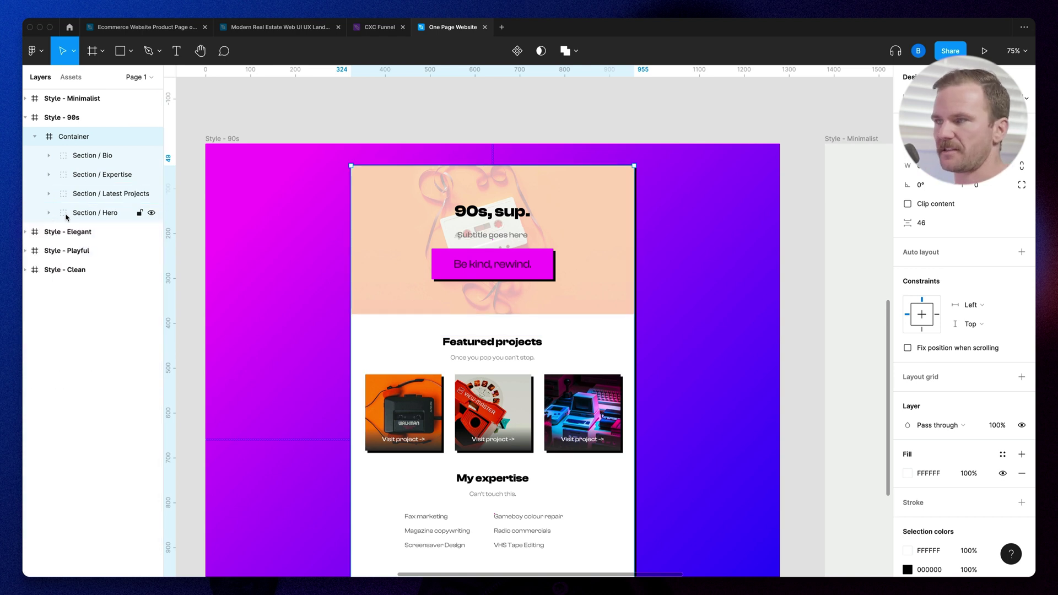
left_click(49, 155)
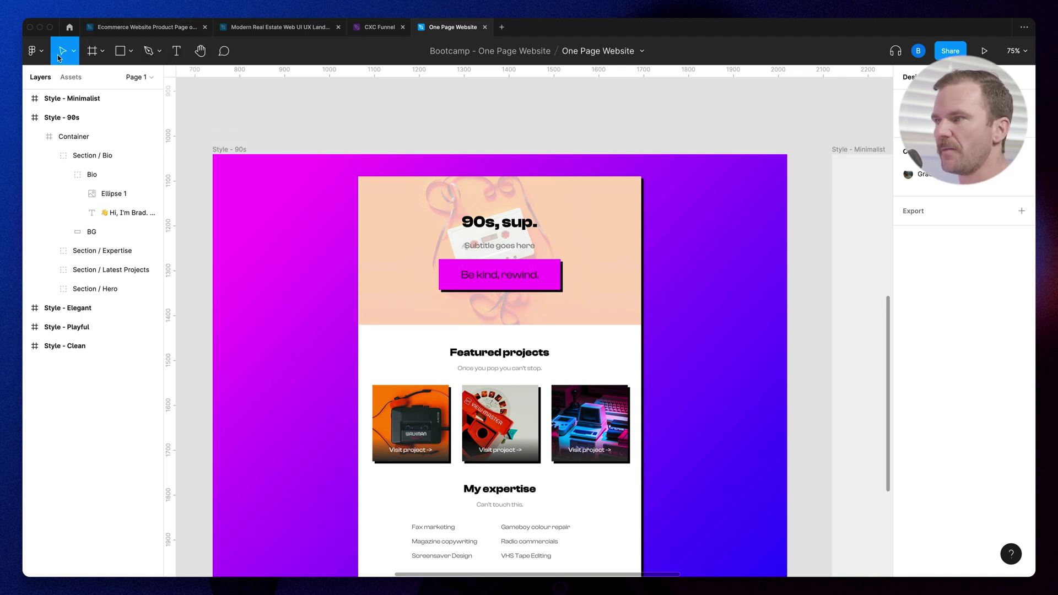
key("super+Tab")
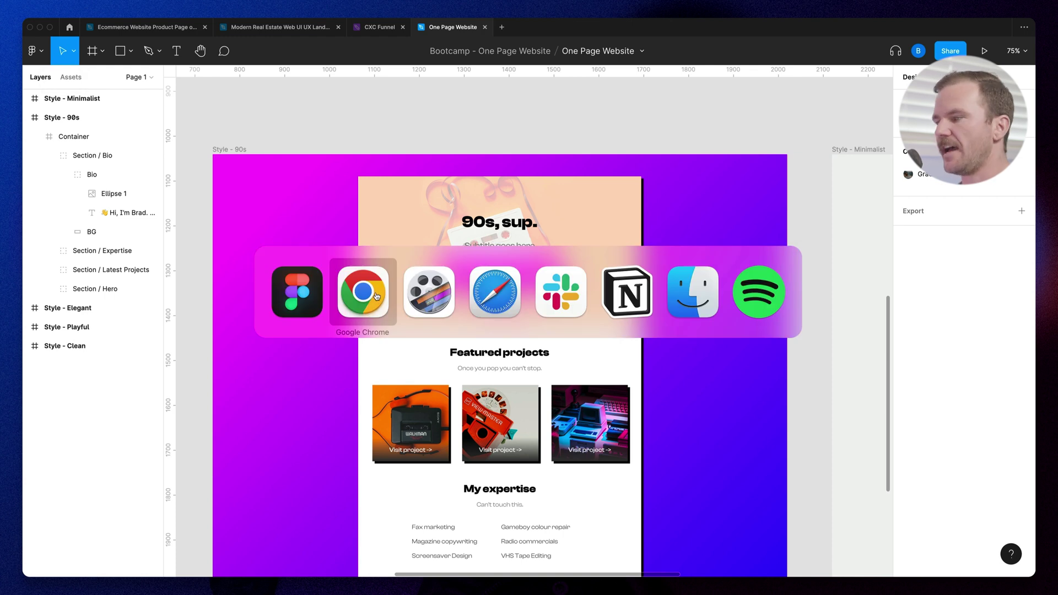
left_click(376, 296)
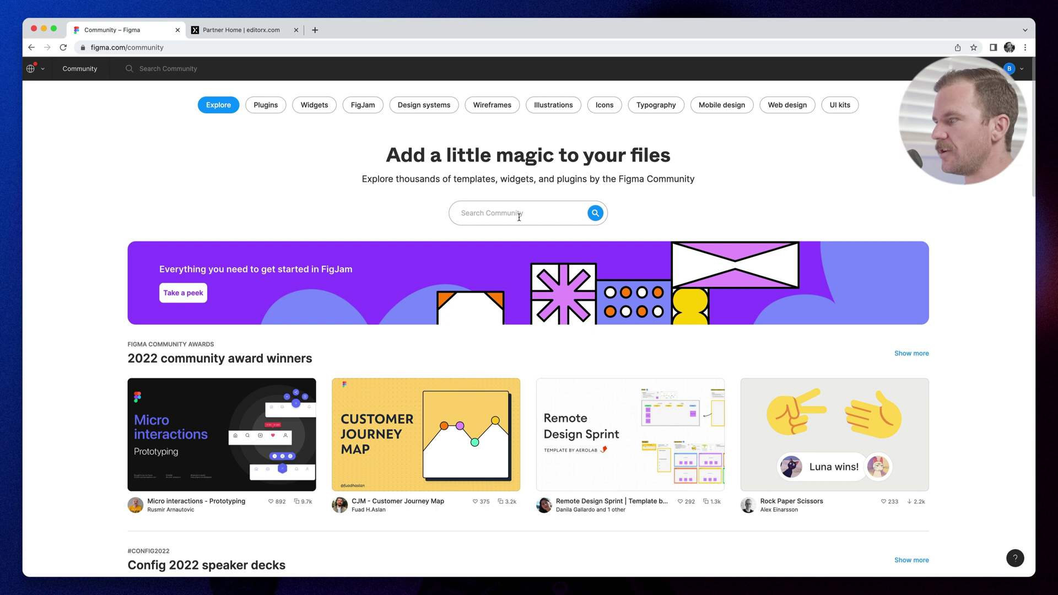
type("editor x")
key("Return")
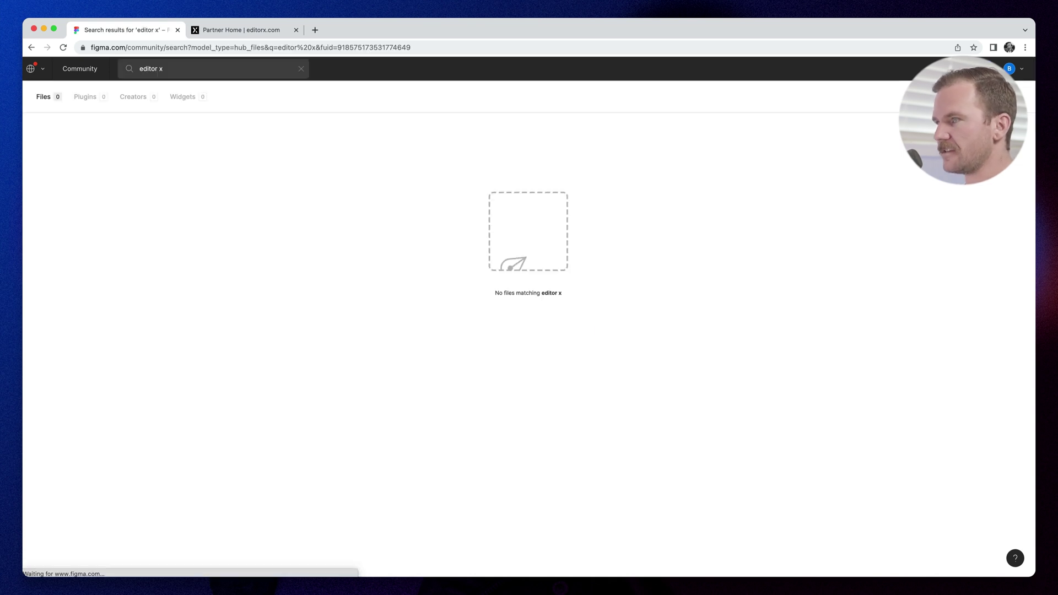
left_click(86, 97)
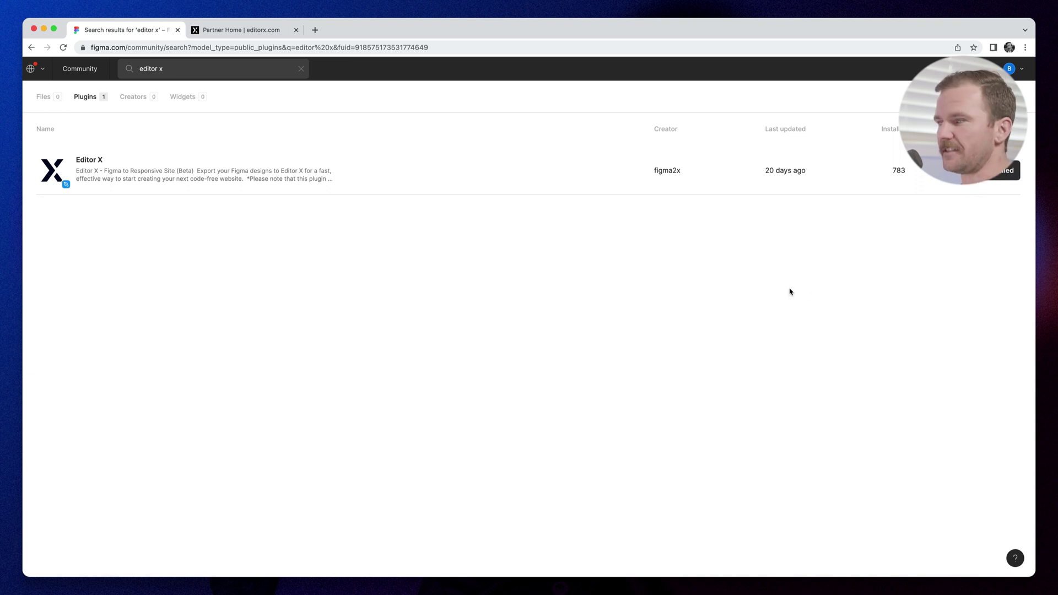
key("super+Tab")
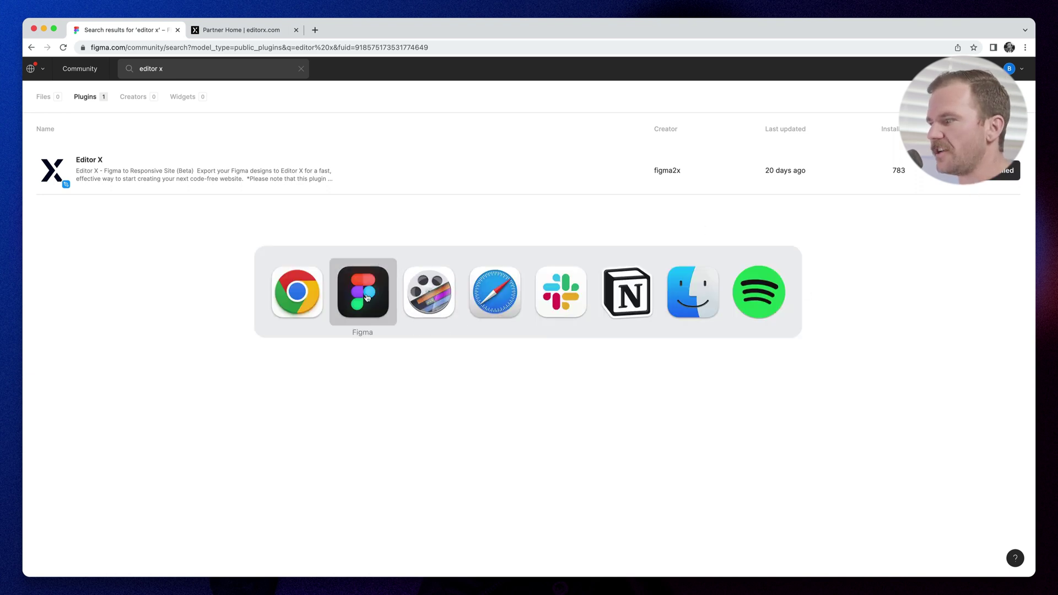
left_click(363, 291)
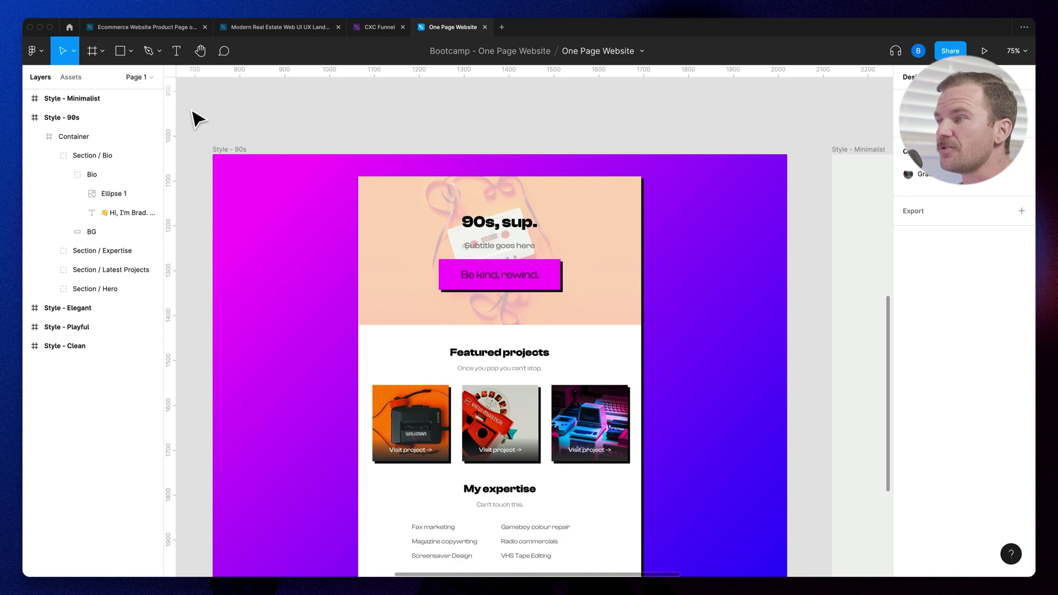
Collapse Container, select the Style - 90s frame and drag the Editor X plugin window to the canvas centre
left_click(35, 138)
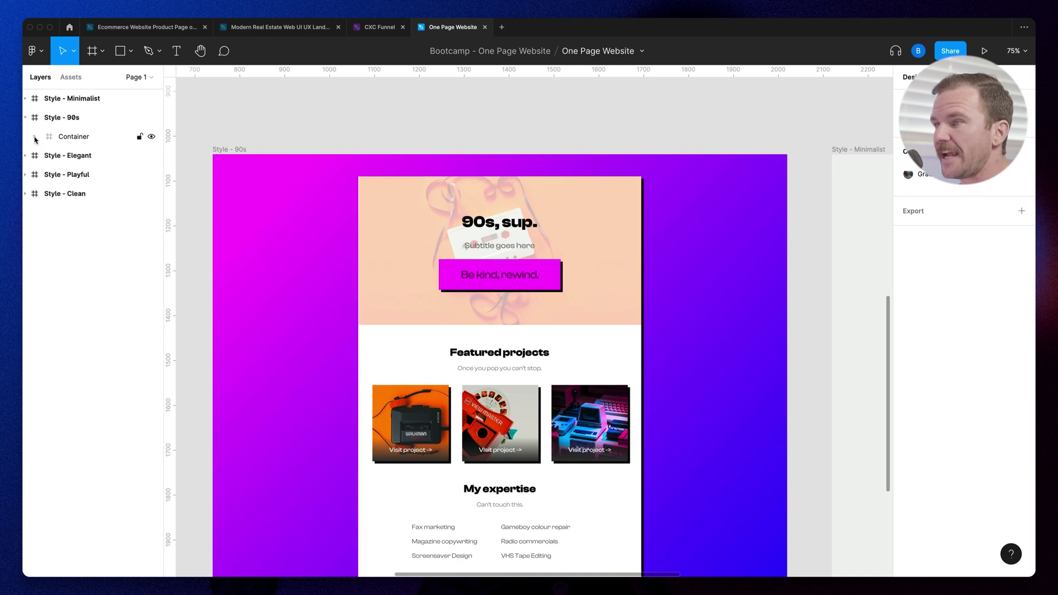
left_click(71, 125)
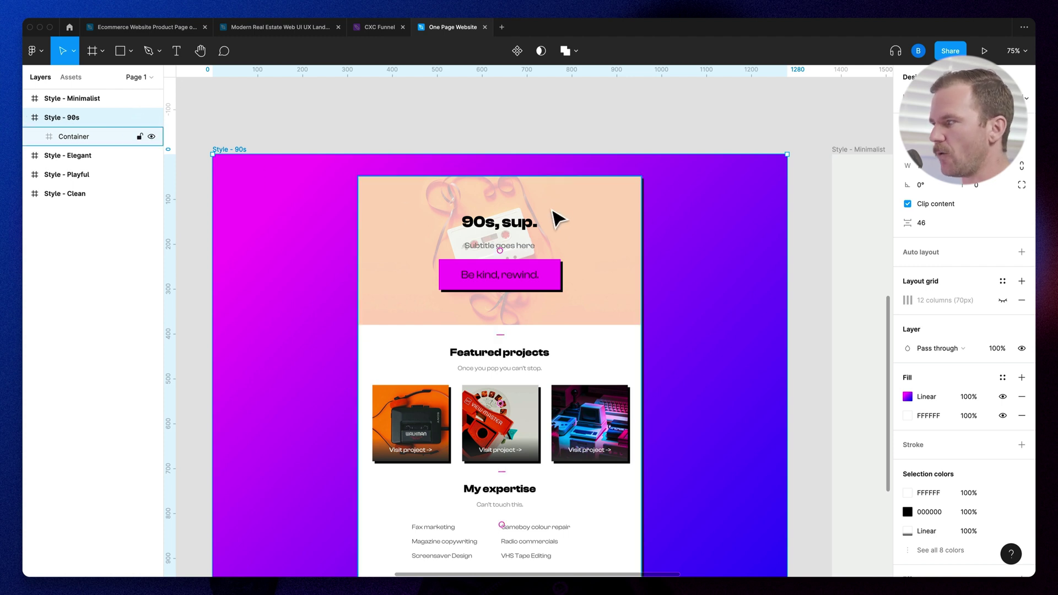
scroll(557, 217, "down", 2)
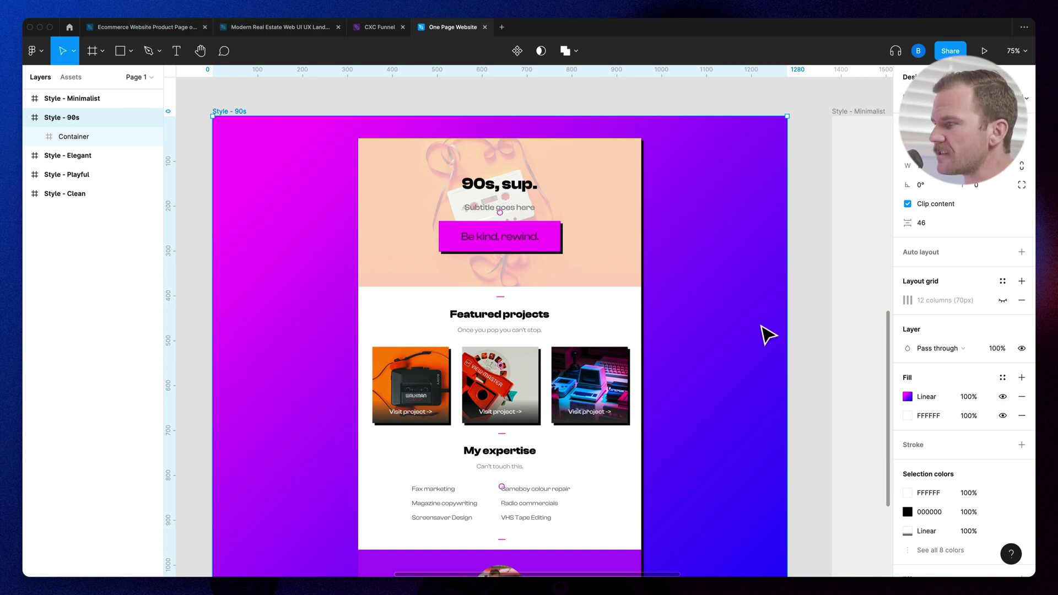
left_click_drag(961, 122, 504, 110)
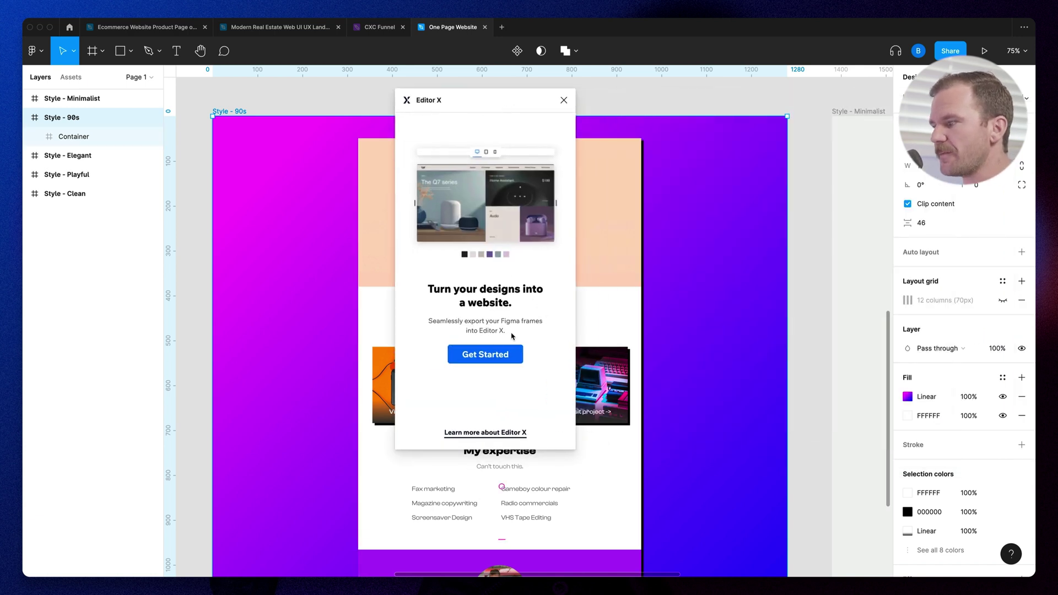
Begin the Editor X export setup, view its tips and list the 7 typography styles
left_click(498, 355)
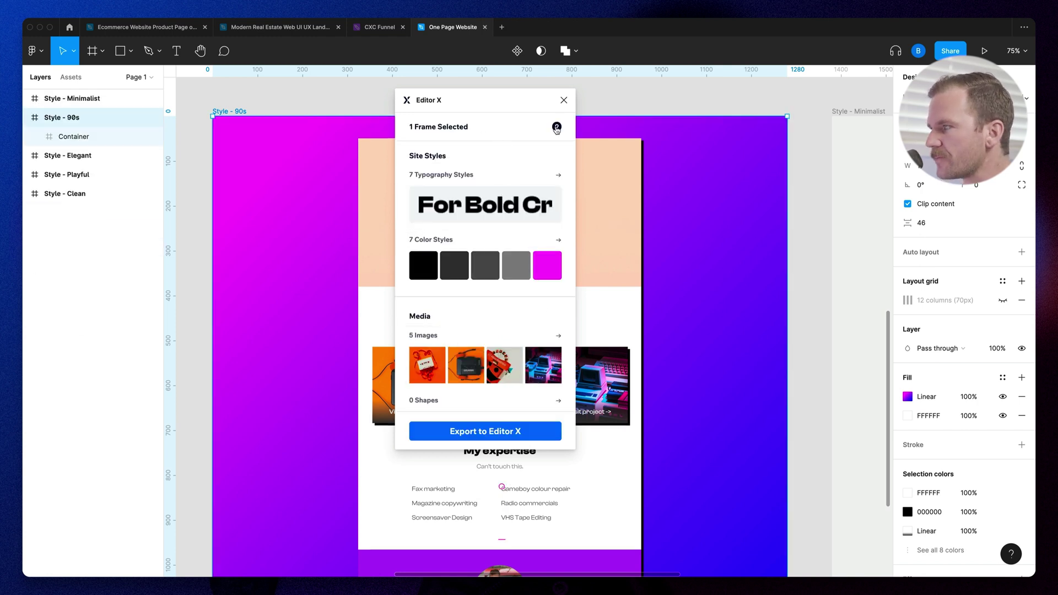
left_click(557, 128)
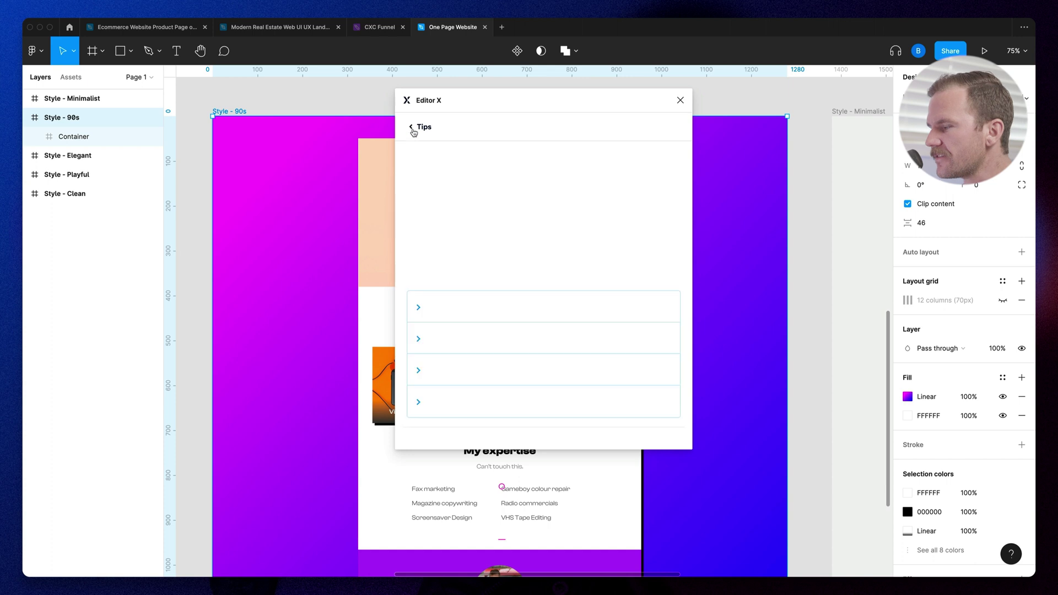
left_click(484, 316)
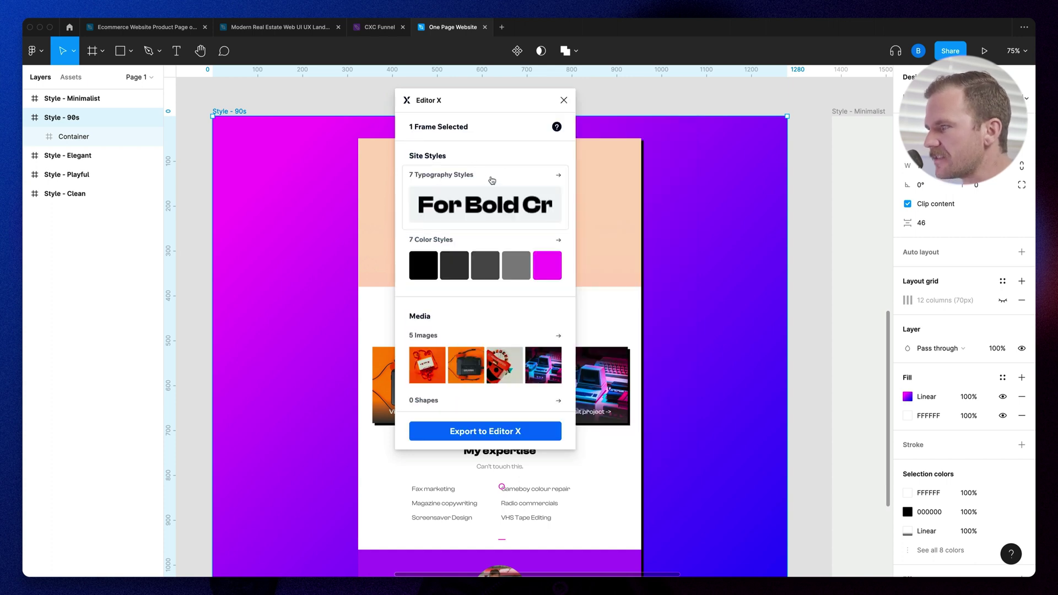
left_click(495, 178)
scroll(490, 277, "down", 5)
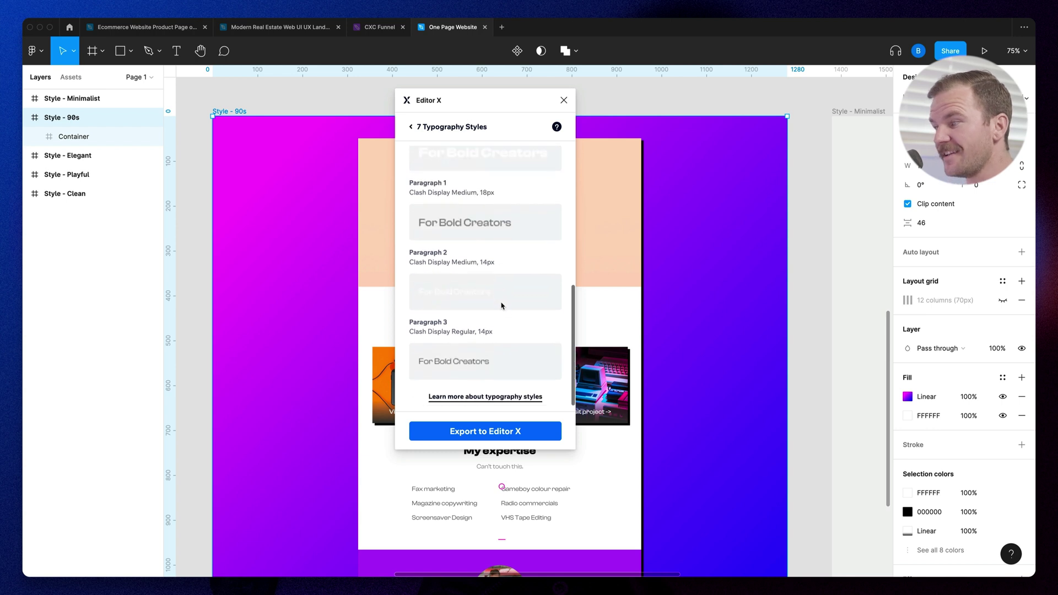
scroll(505, 305, "up", 5)
left_click(411, 129)
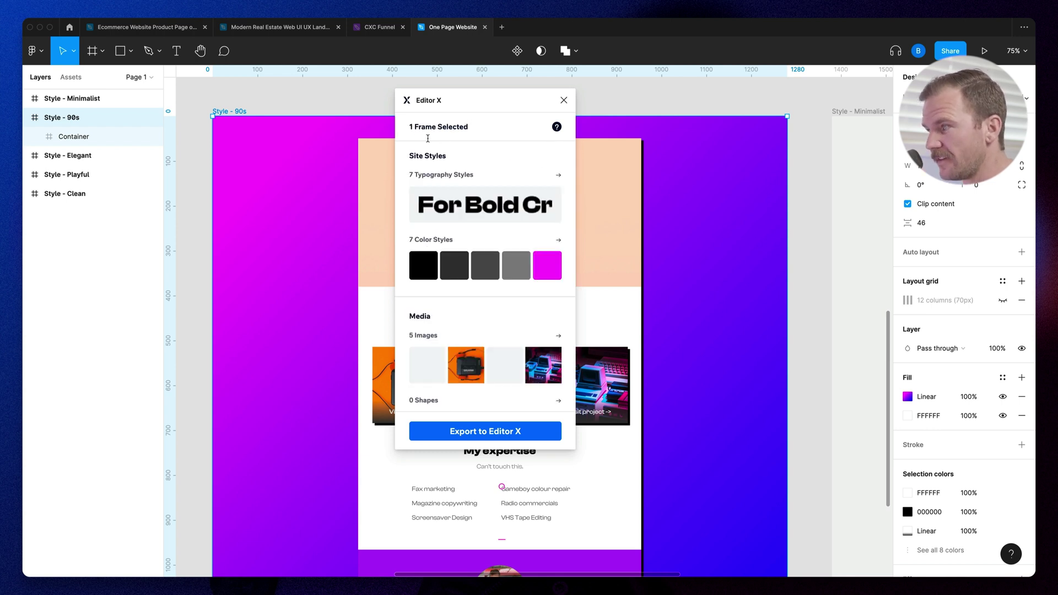
Review the 7 colour styles and five images, then start the export to Editor X
scroll(481, 217, "down", 1)
left_click(470, 230)
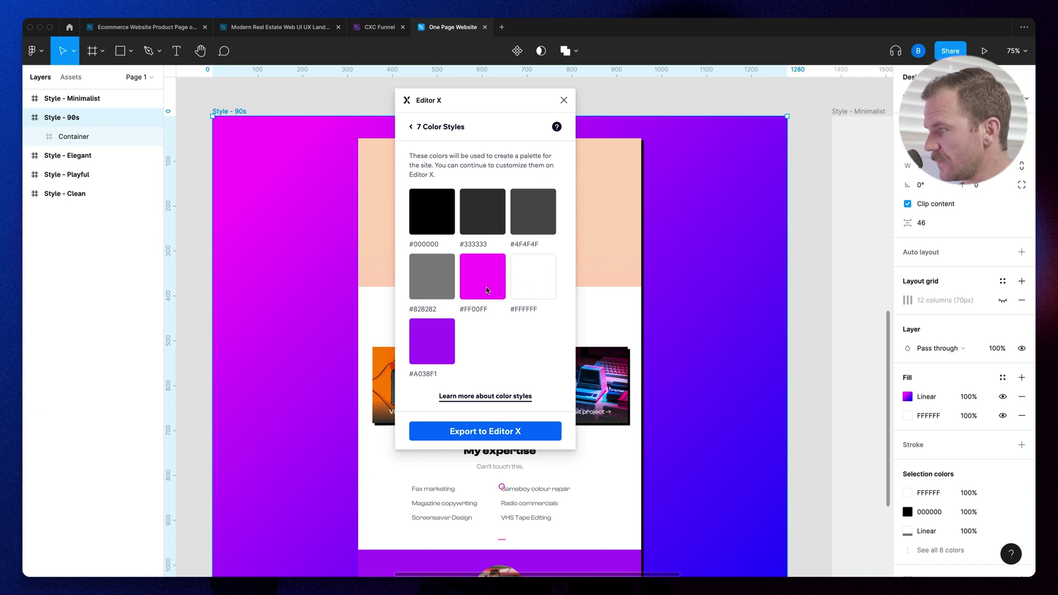
left_click(410, 127)
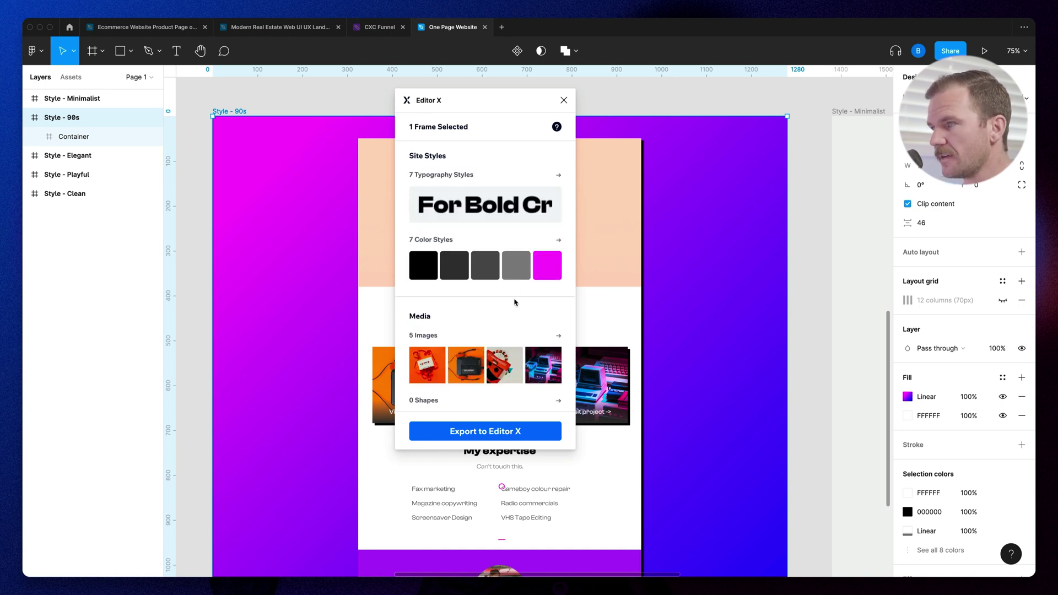
scroll(489, 275, "down", 1)
left_click(550, 324)
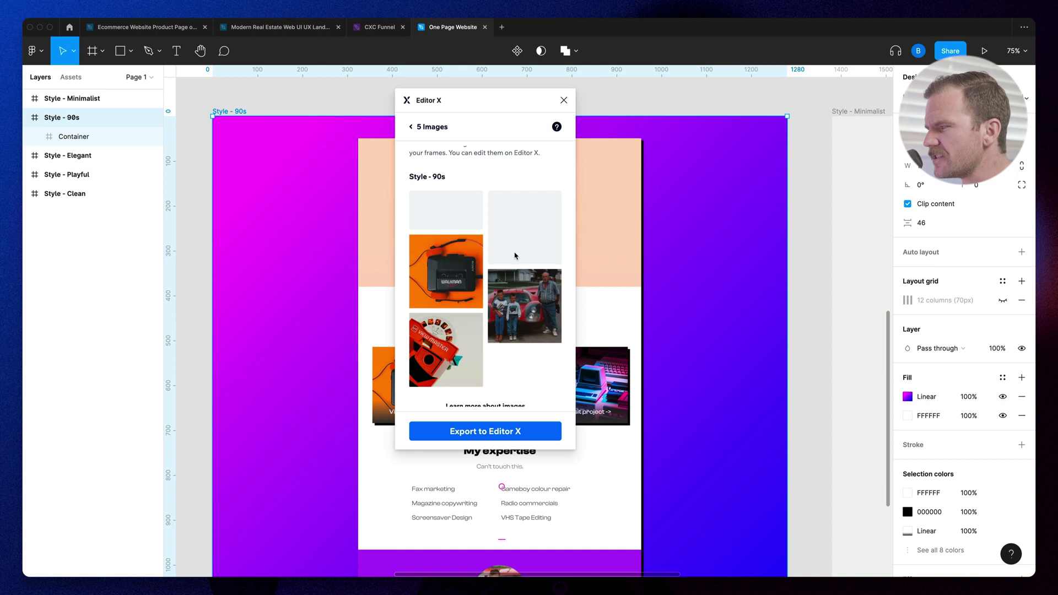
left_click(410, 127)
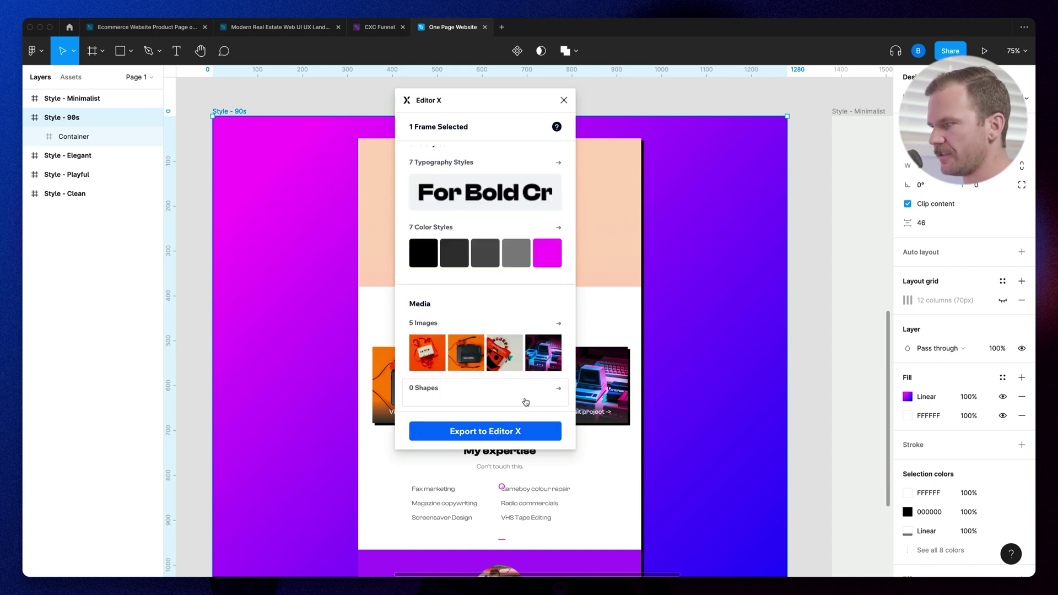
left_click(513, 432)
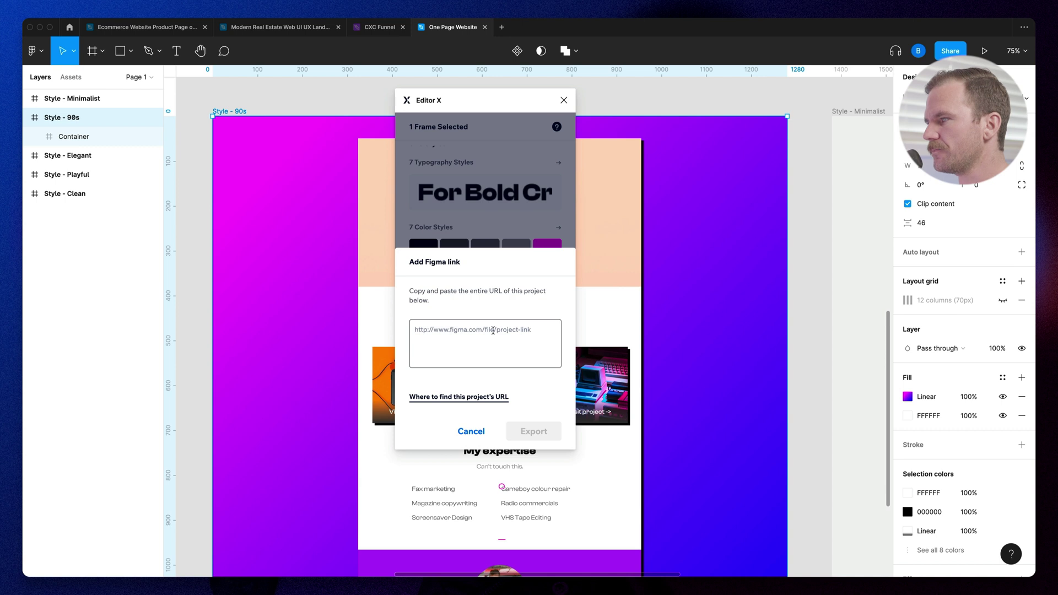
key("super+Tab")
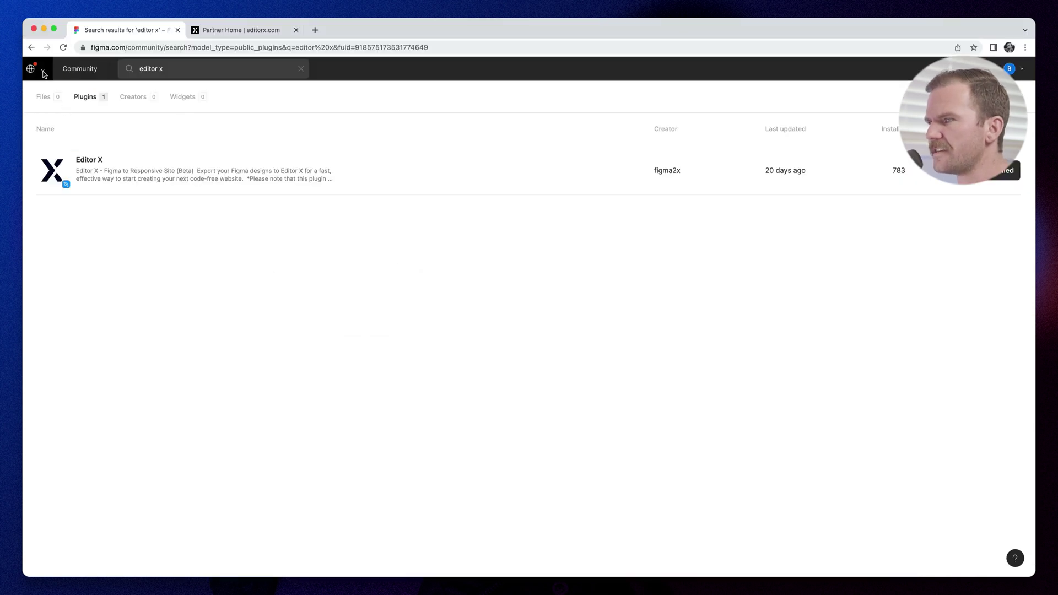
Open One Page Website from Figma's recents, select Style - 90s, and copy its URL for the link request
left_click(33, 68)
left_click(72, 113)
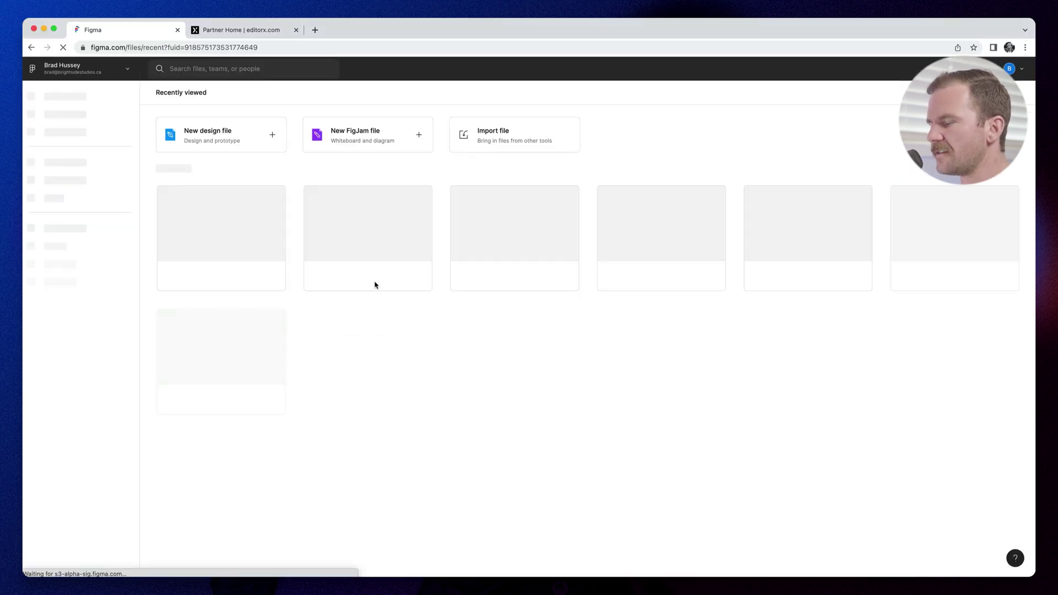
scroll(444, 359, "down", 2)
double_click(186, 357)
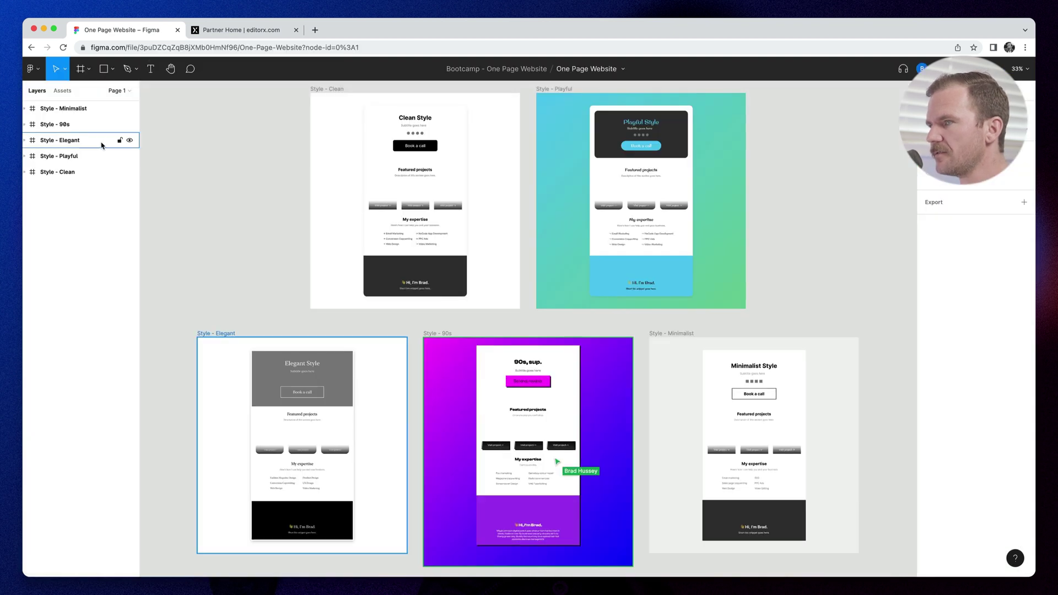
left_click(110, 124)
left_click(342, 48)
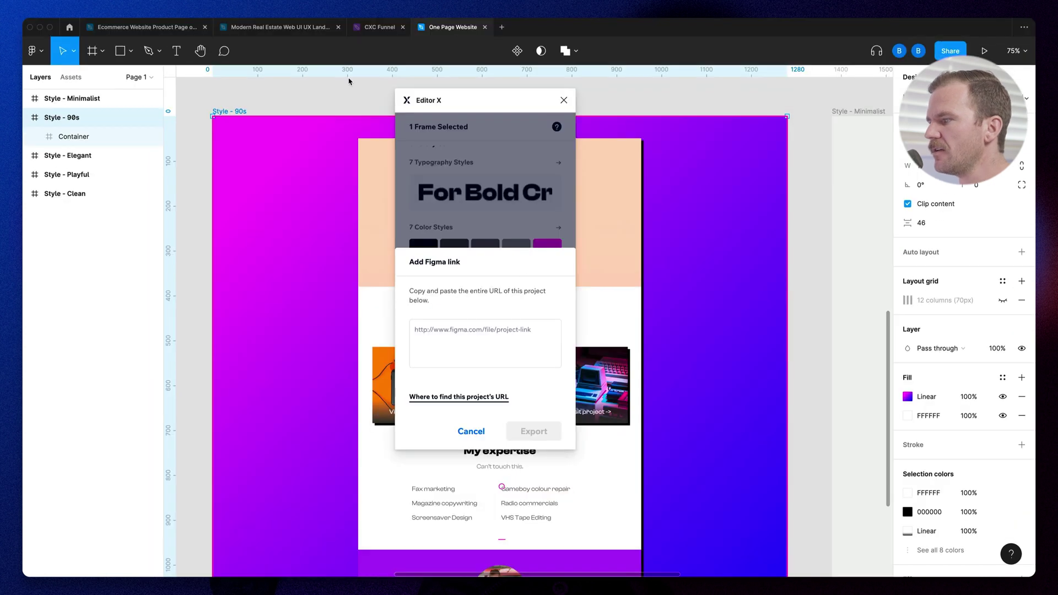
left_click(485, 339)
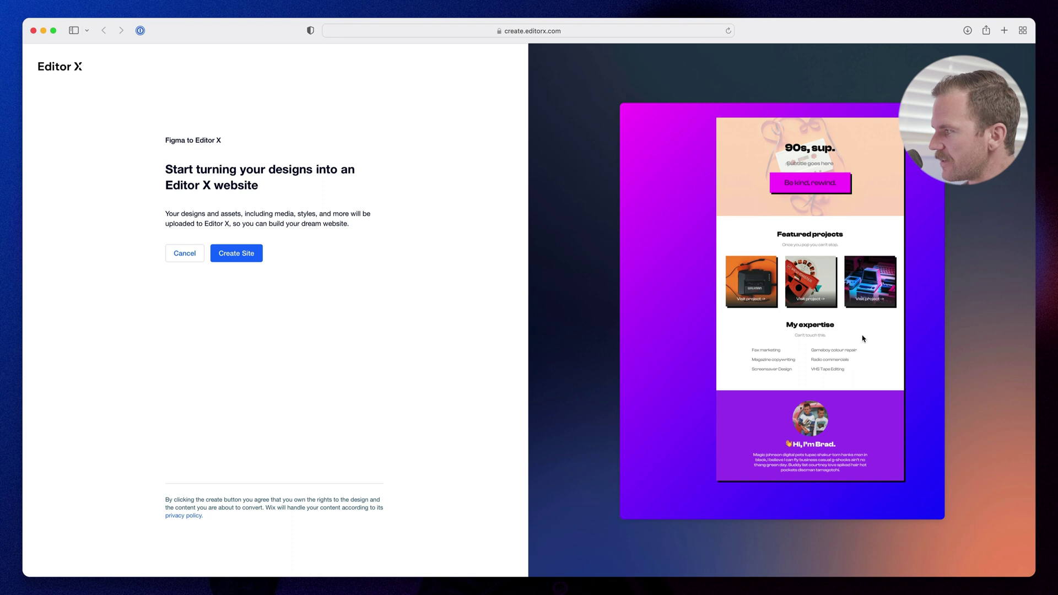
Create the new Editor X site from the 90s Figma design
left_click(252, 265)
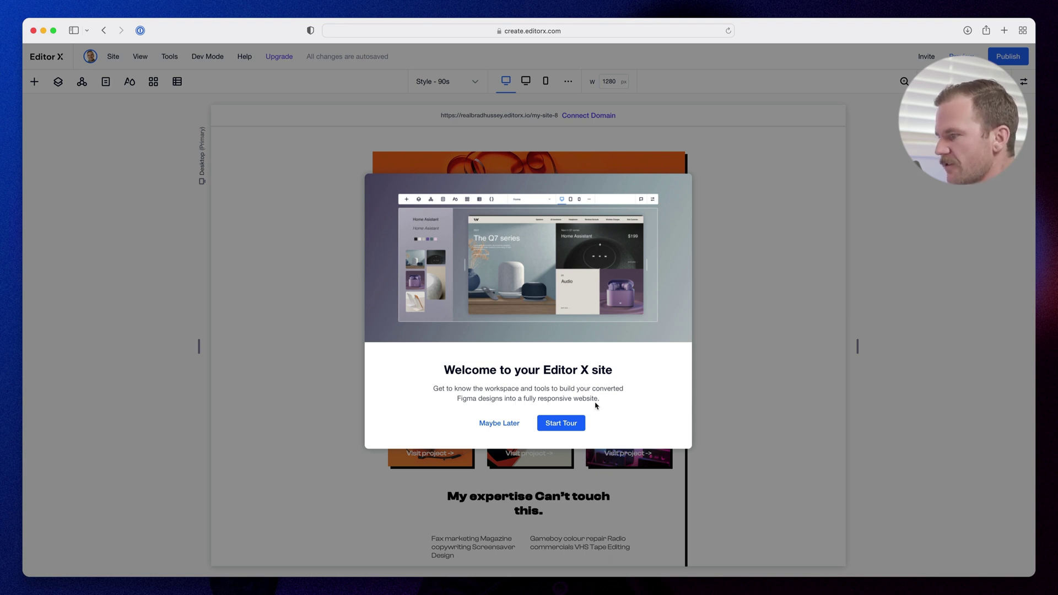
Start the guided tour, allow the download prompt, and advance through the layers step to pages
left_click(562, 426)
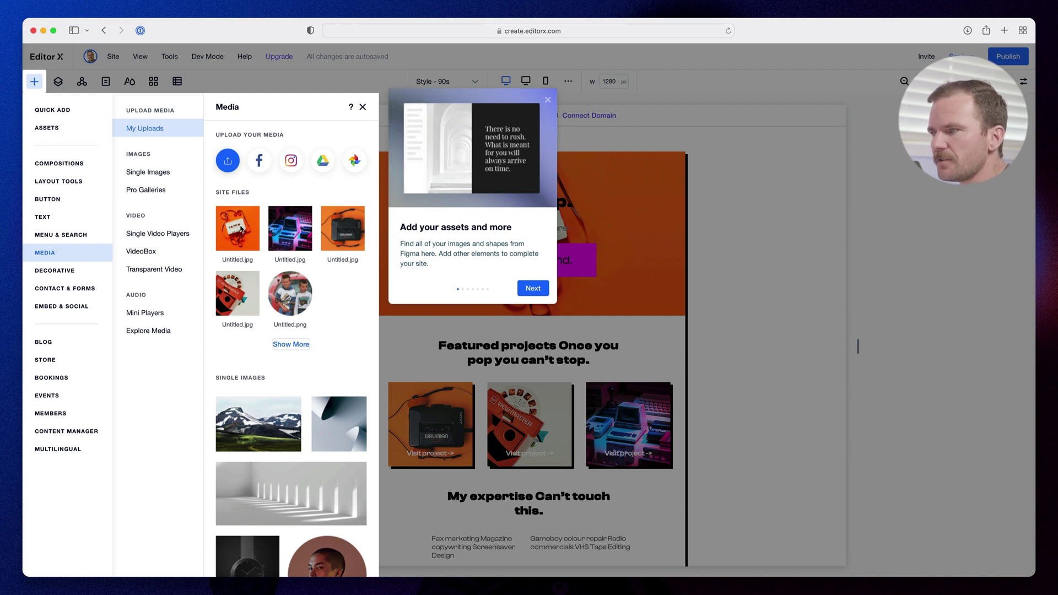
left_click_drag(241, 229, 322, 299)
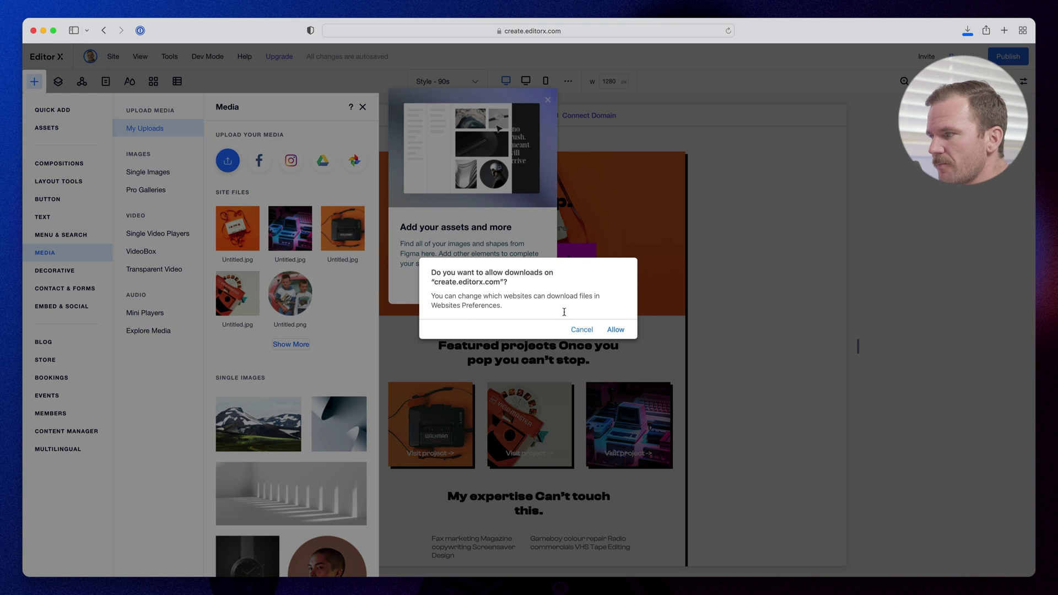
left_click(616, 329)
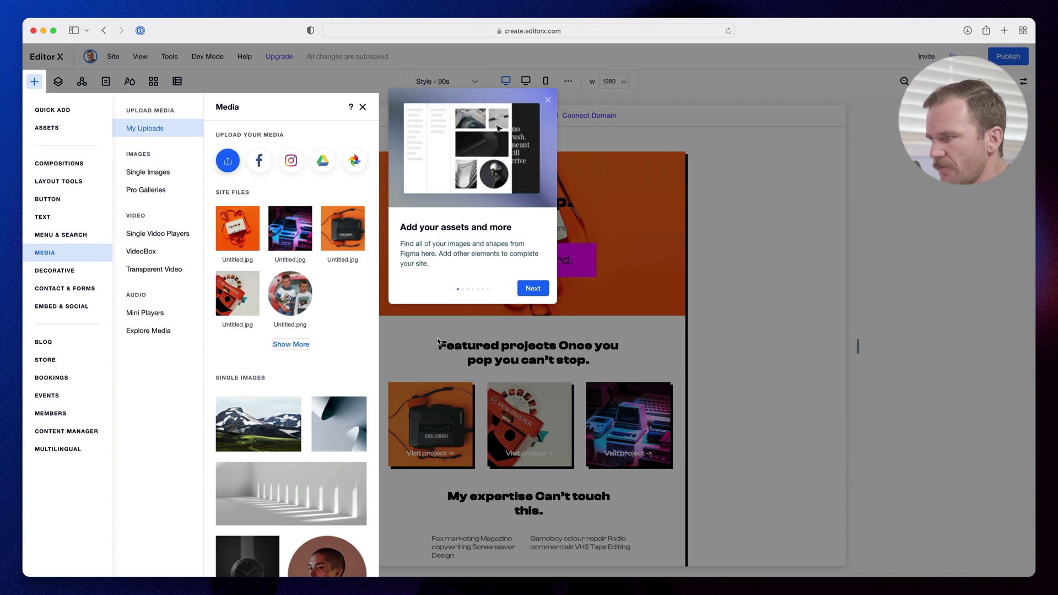
left_click(533, 289)
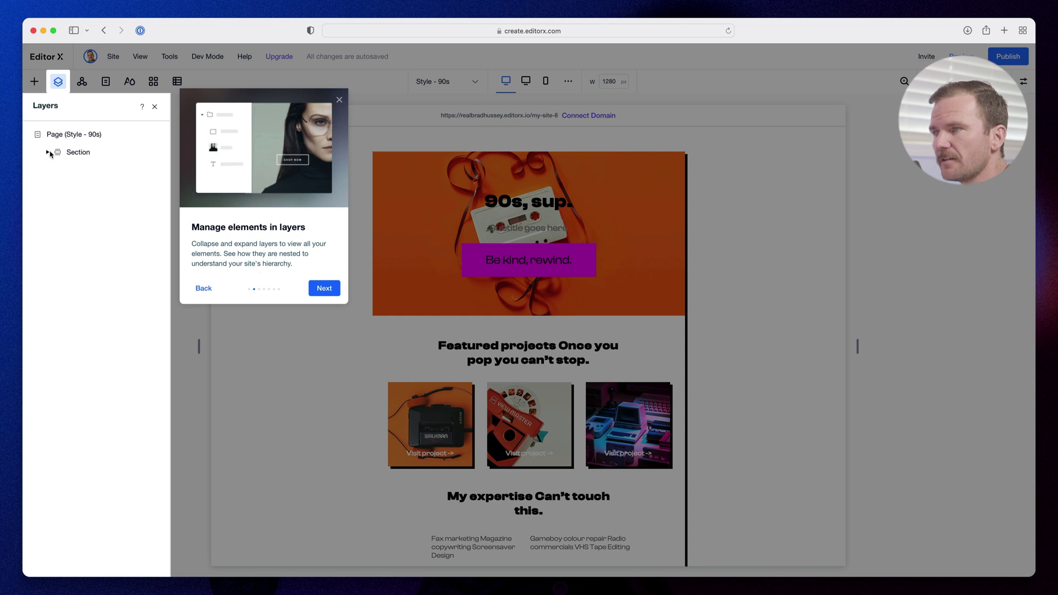
left_click(322, 290)
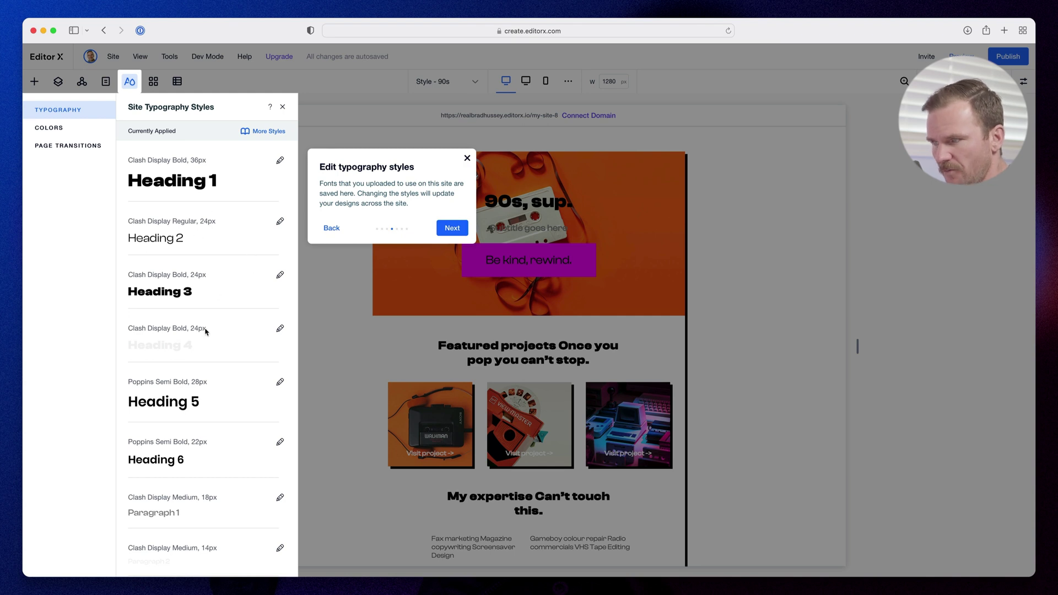
Advance the tour through colour styles and breakpoints to its final step, then close it
left_click(450, 228)
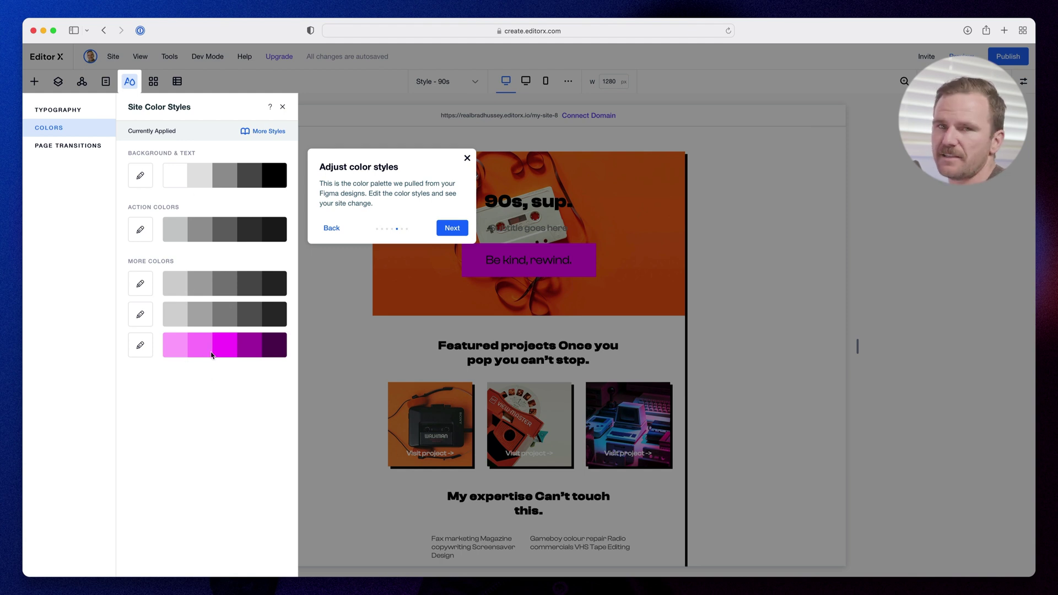
left_click(452, 228)
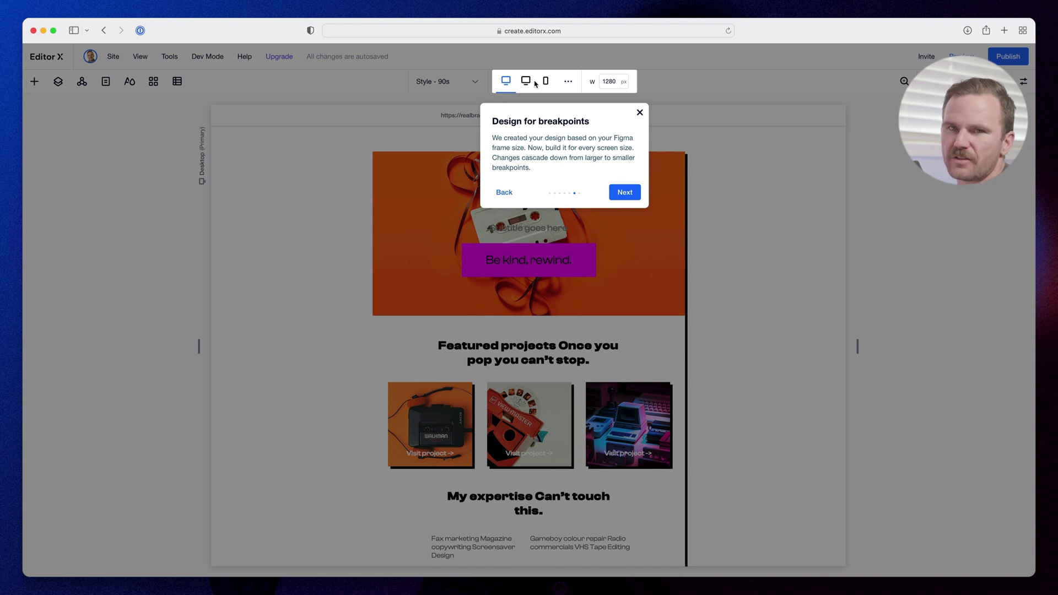
left_click(625, 192)
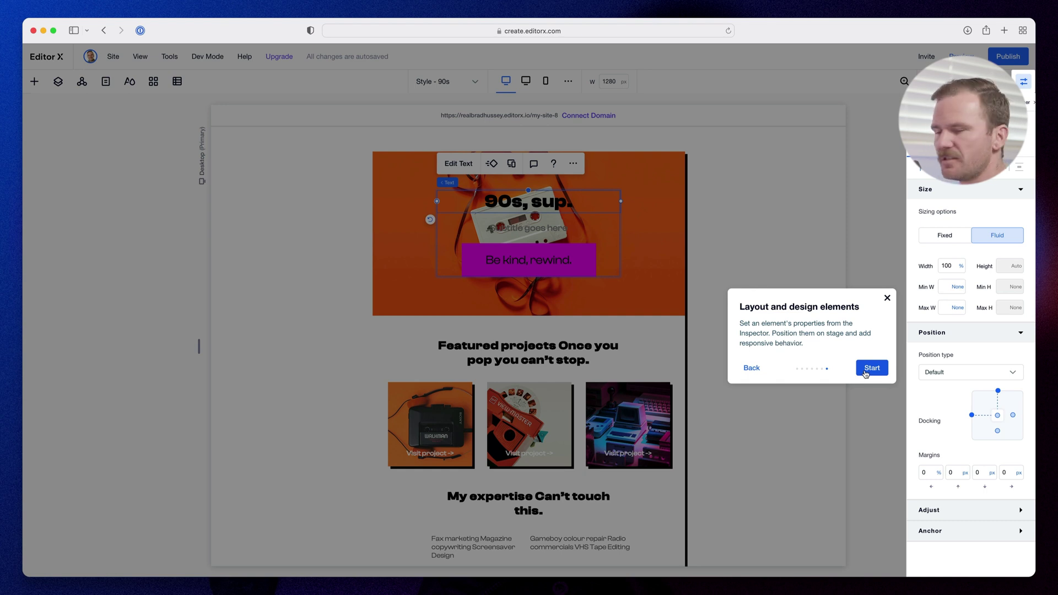
left_click(872, 369)
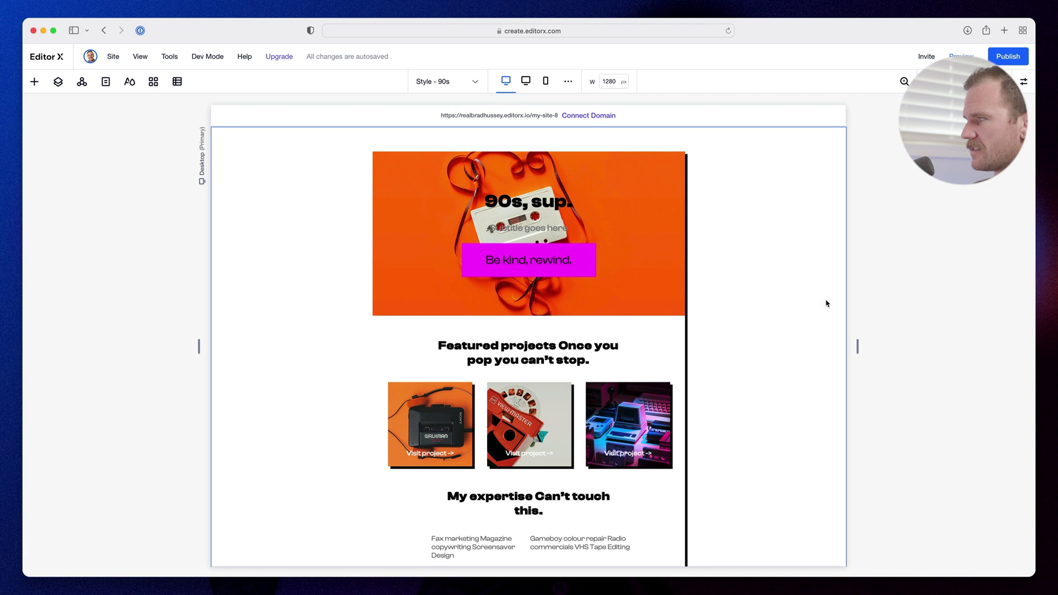
scroll(794, 303, "down", 5)
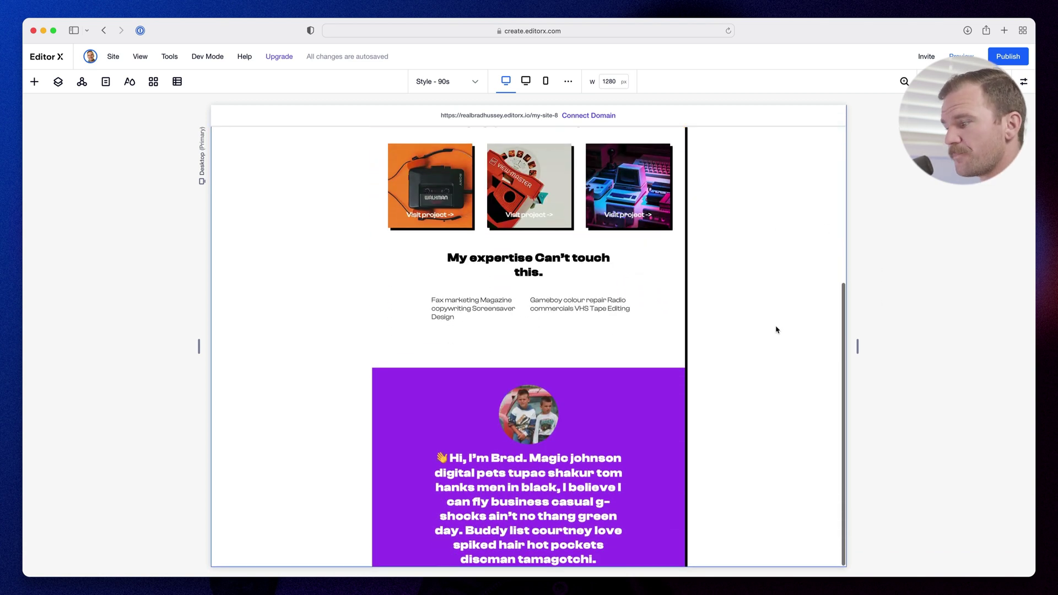
scroll(772, 330, "up", 5)
key("super+Tab")
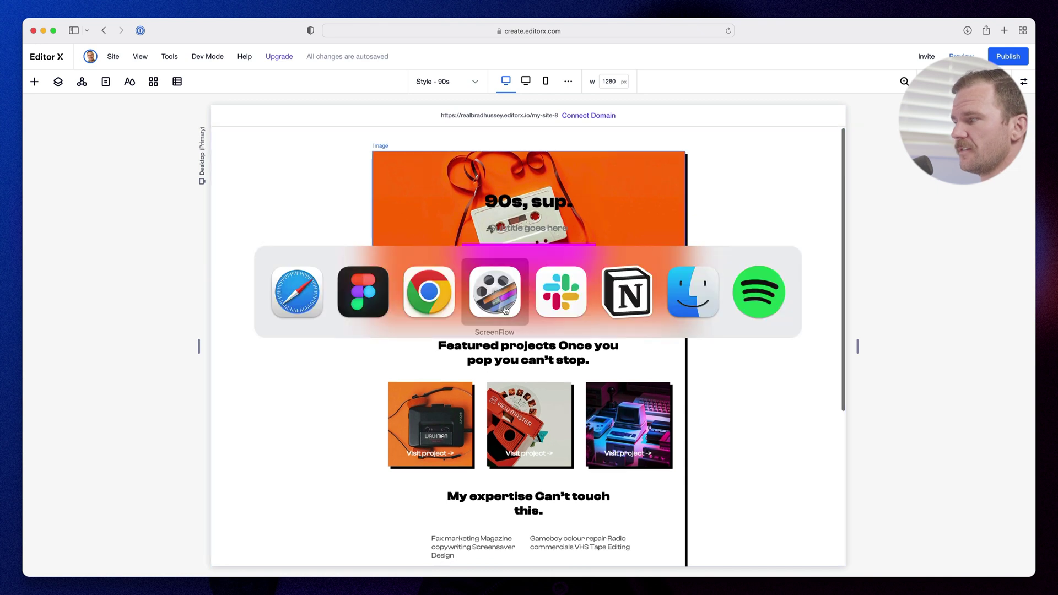
left_click(363, 292)
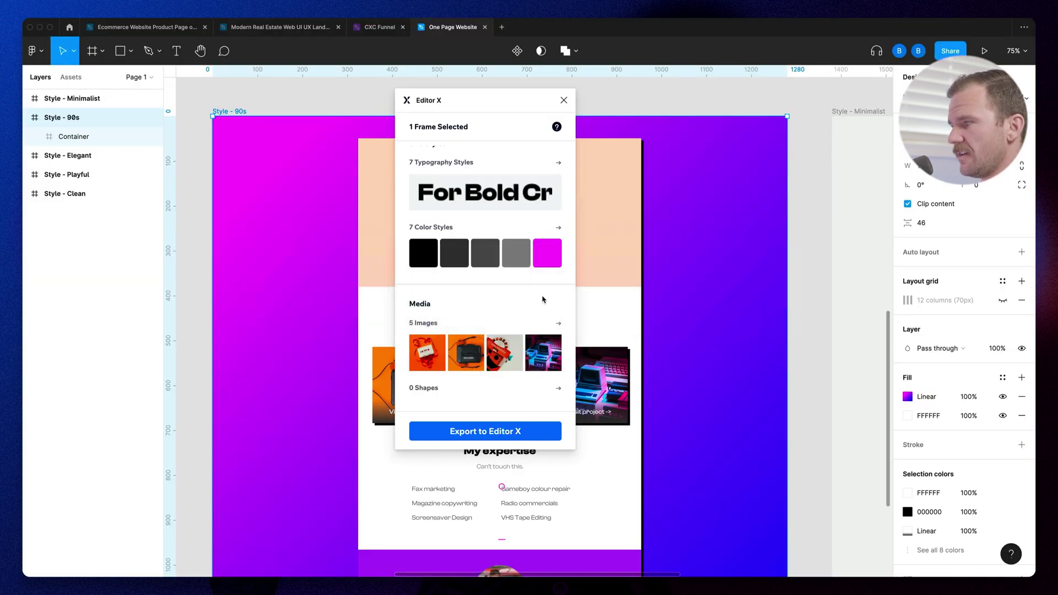
left_click(565, 100)
scroll(605, 272, "down", 5)
scroll(608, 272, "up", 1)
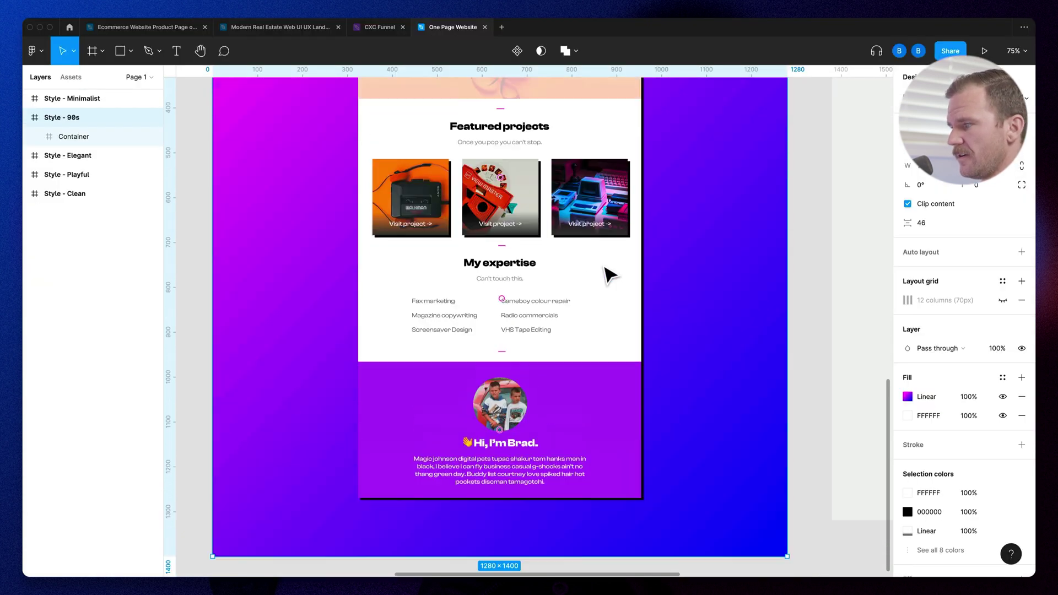
scroll(608, 274, "up", 3)
key("super+Tab")
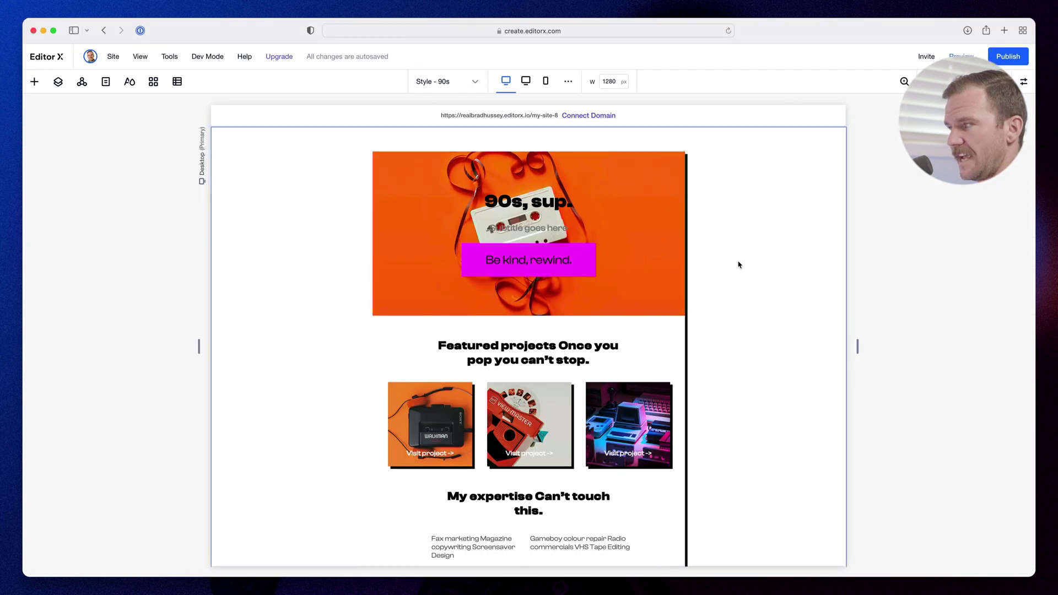
scroll(768, 279, "down", 2)
scroll(548, 305, "down", 1)
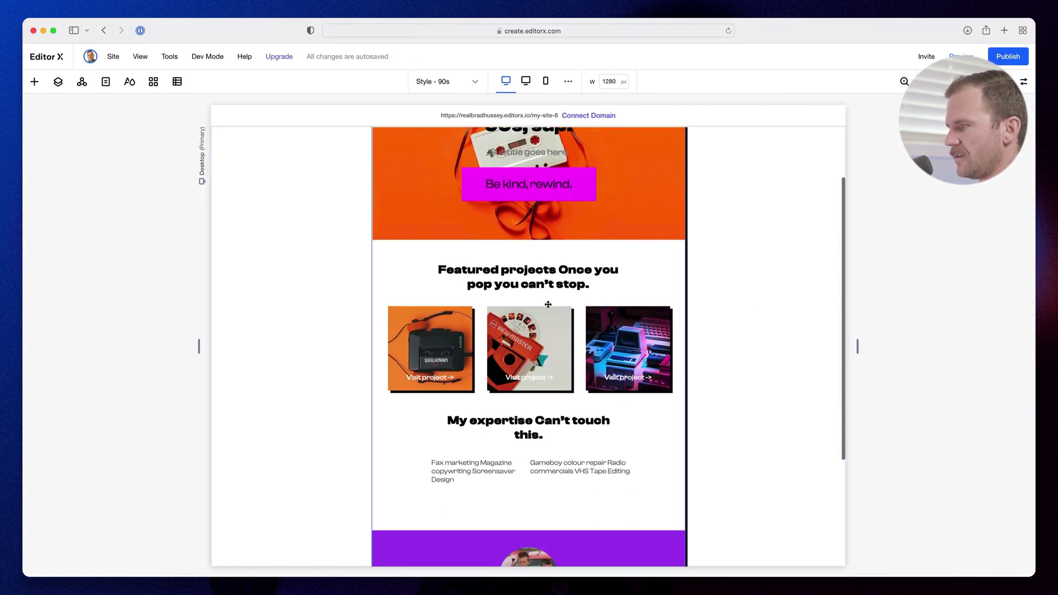
scroll(532, 280, "down", 2)
scroll(510, 406, "down", 1)
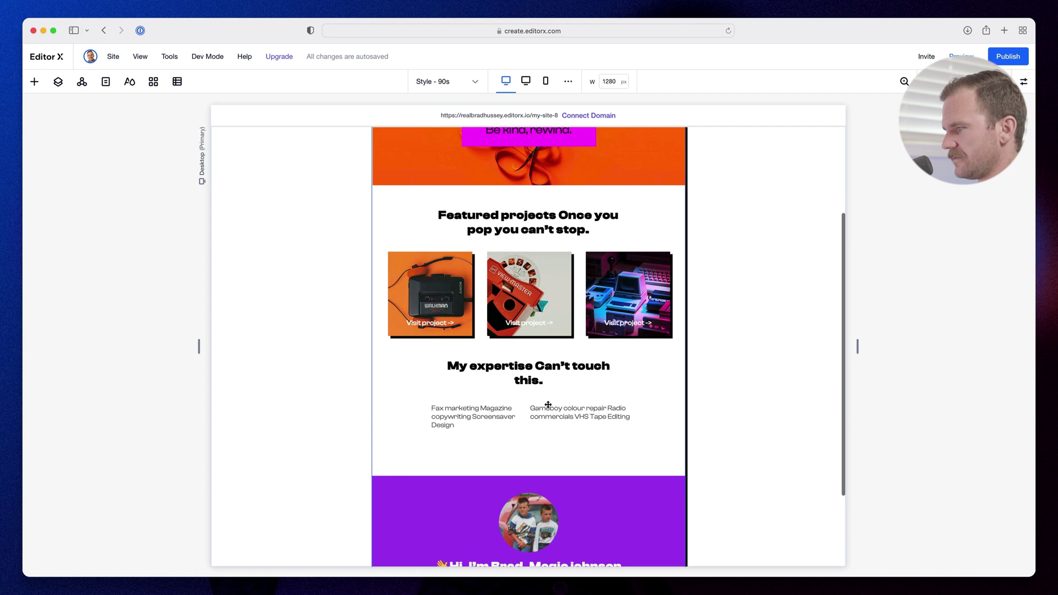
scroll(545, 401, "down", 2)
scroll(575, 351, "down", 2)
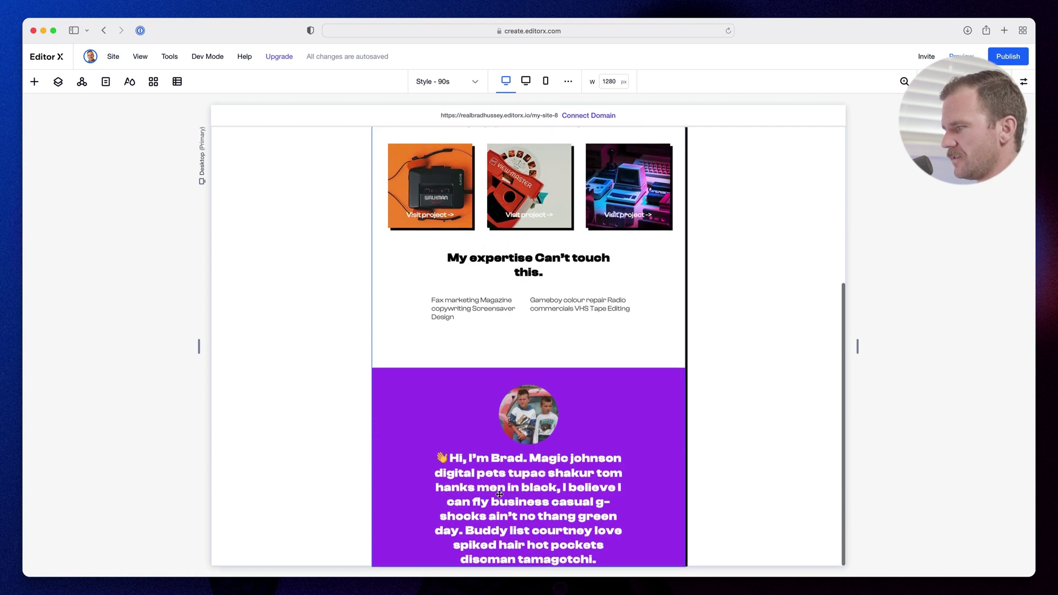
scroll(551, 476, "up", 6)
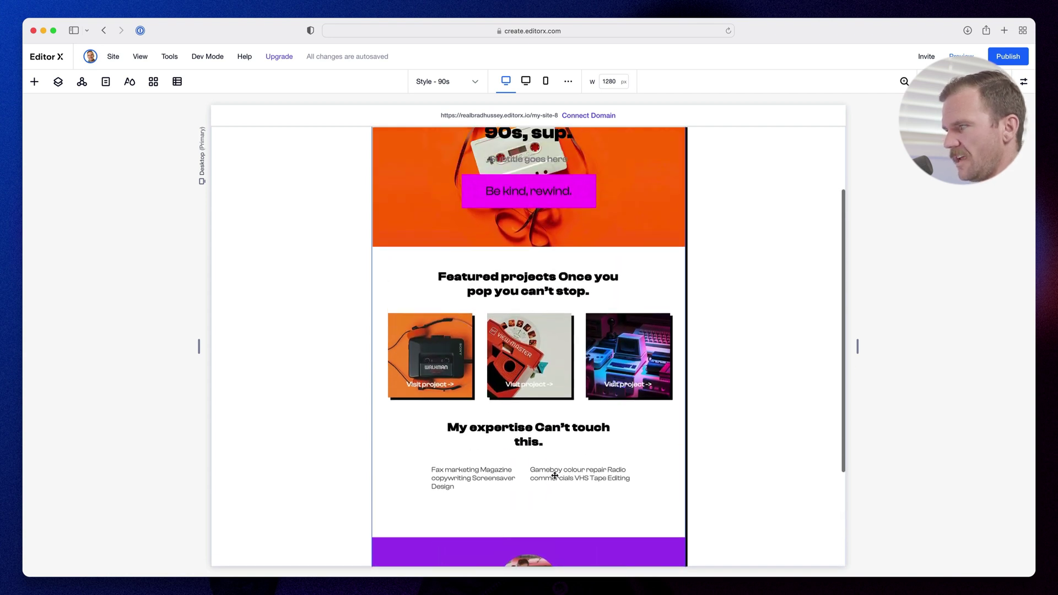
Open Layers, expand Section and its first Container, select the purple bio container, then collapse it
left_click(58, 82)
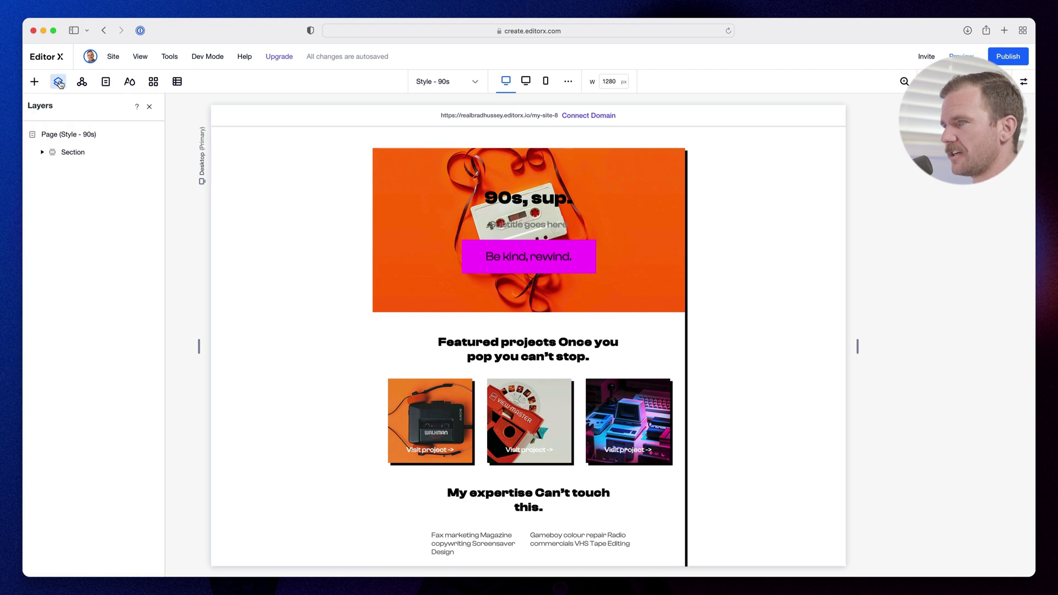
left_click(47, 154)
left_click(79, 135)
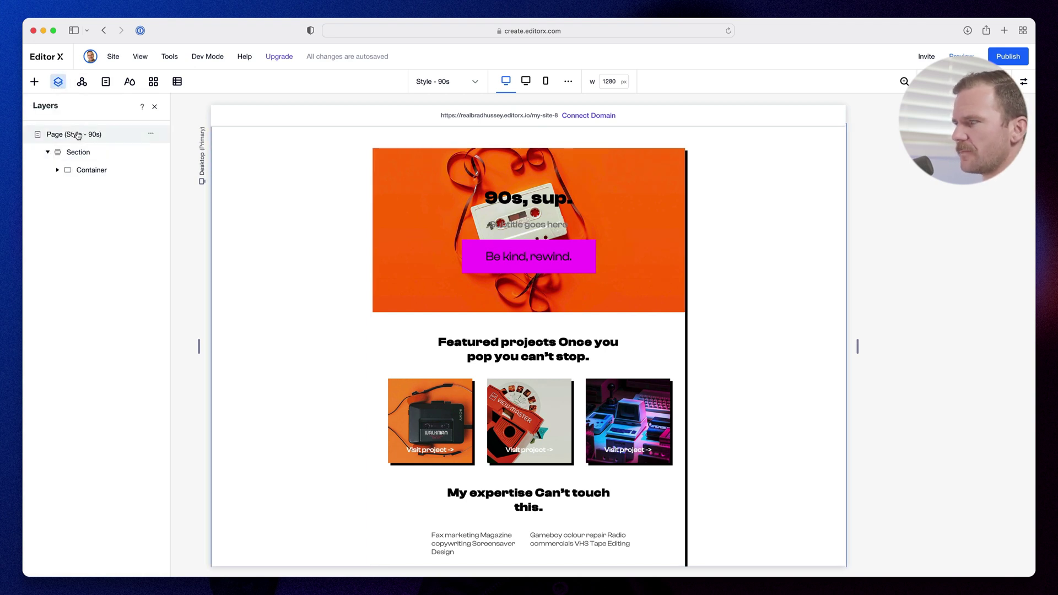
left_click(91, 151)
scroll(711, 347, "down", 3)
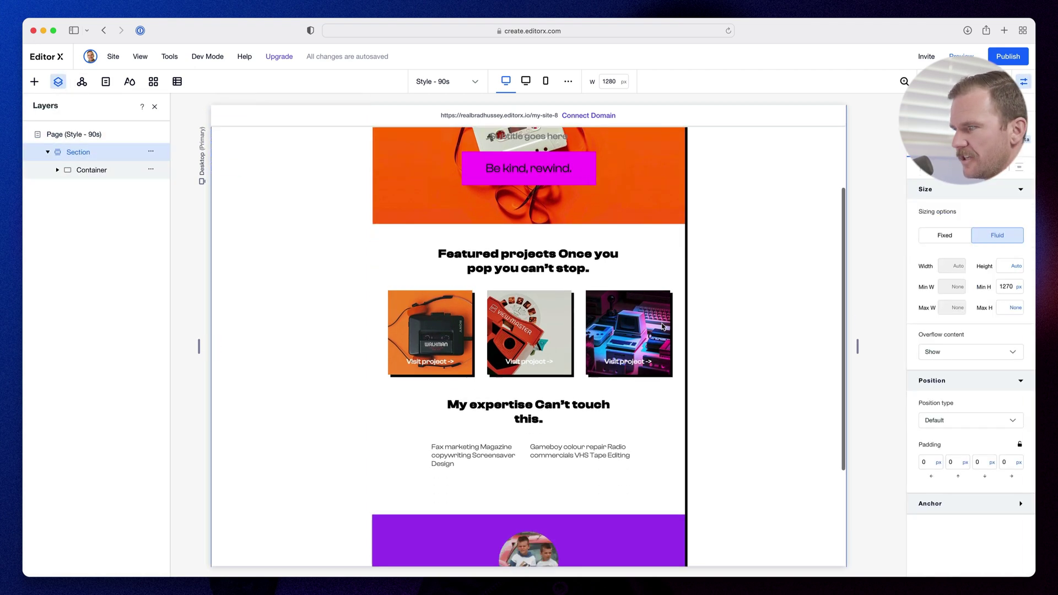
scroll(596, 351, "up", 2)
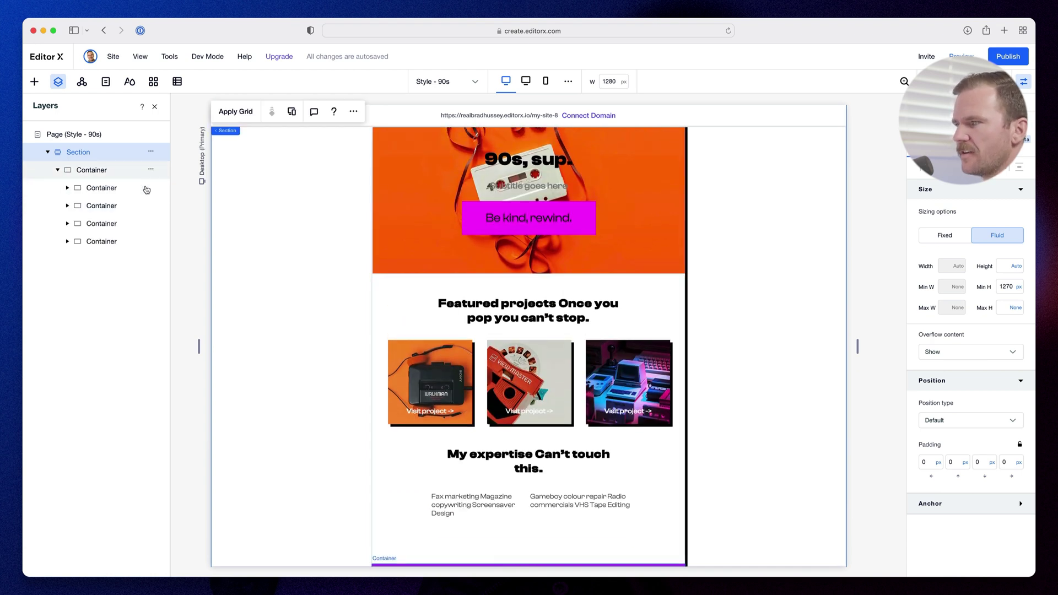
left_click(68, 188)
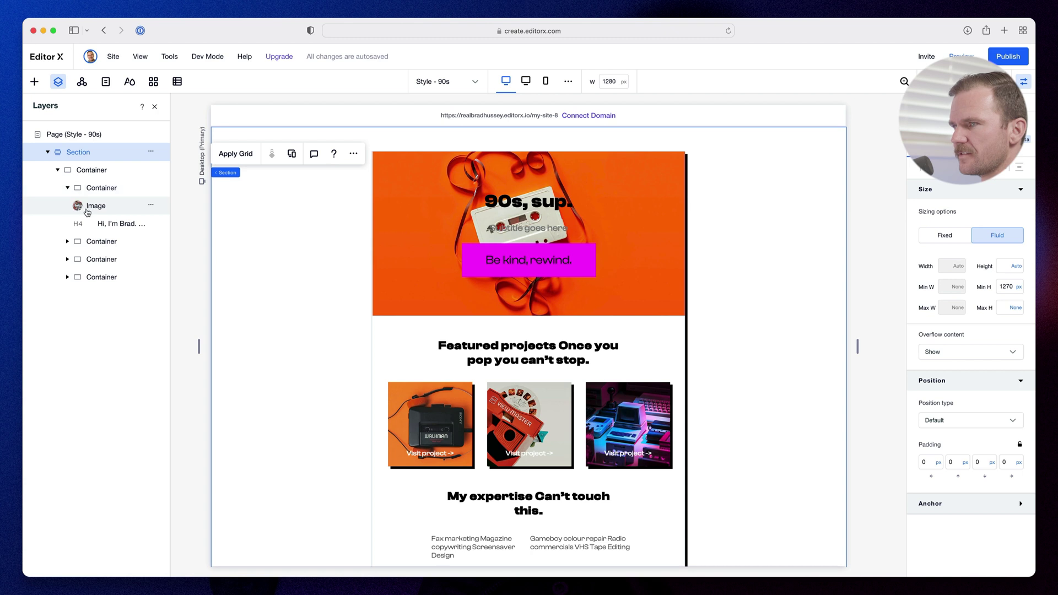
left_click(99, 188)
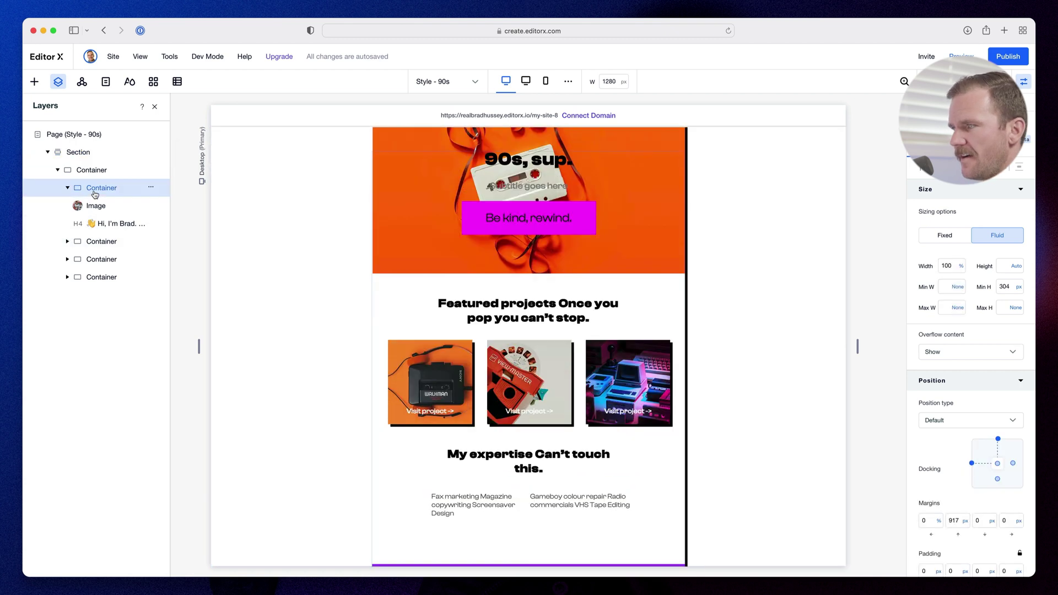
left_click(67, 188)
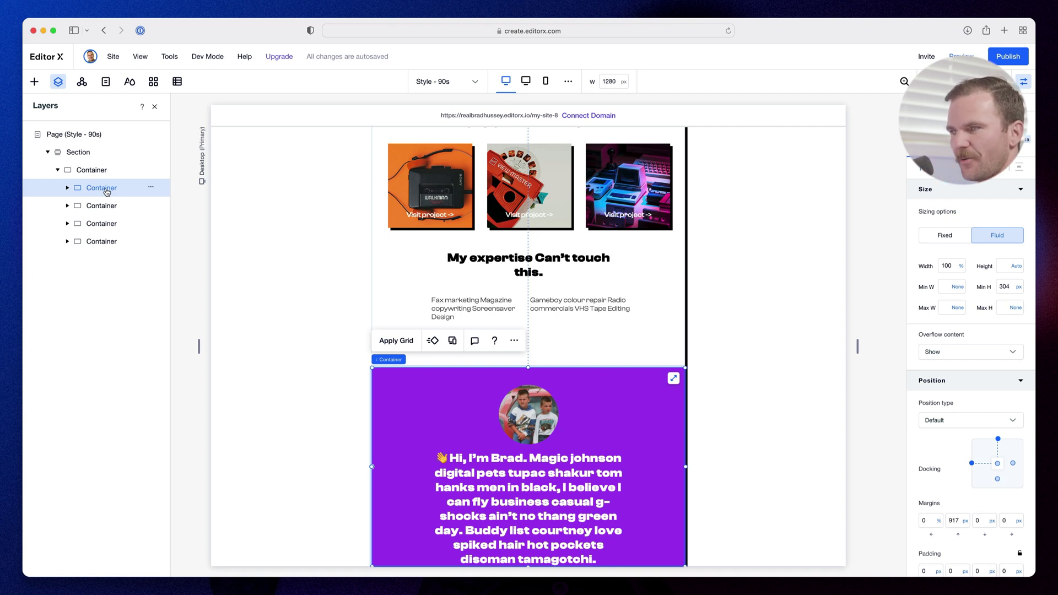
key("super+Tab")
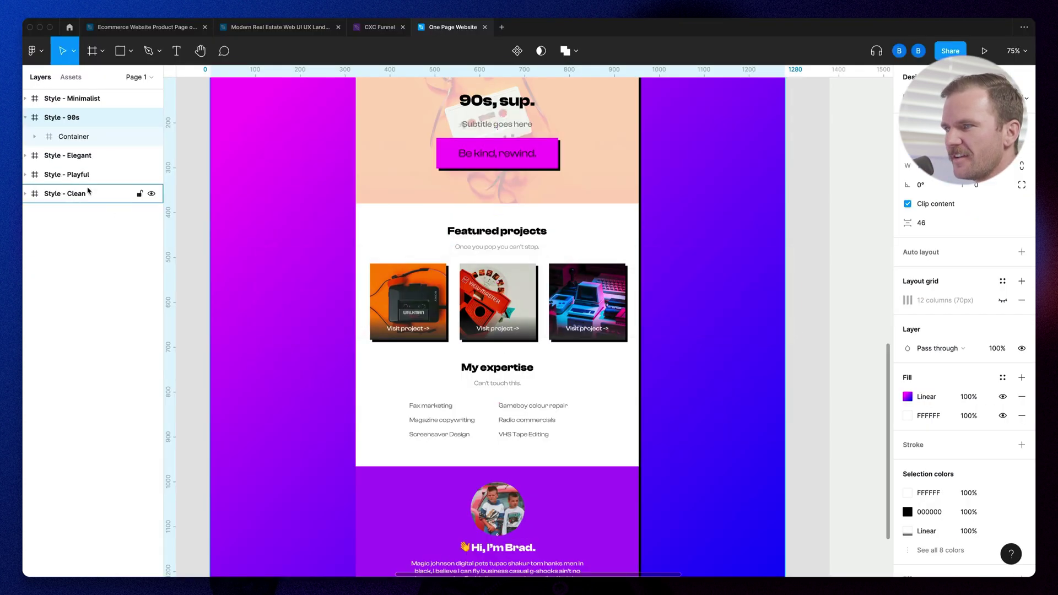
In Figma, expand Container and select Section / Bio to check its 631×304 size
left_click(34, 137)
left_click(50, 156)
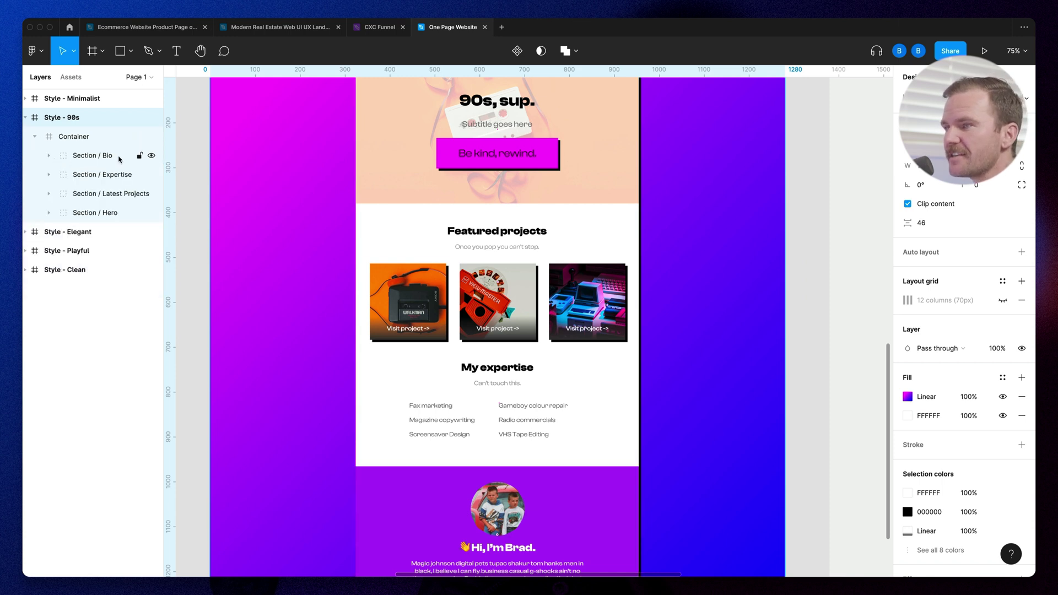
left_click(91, 157)
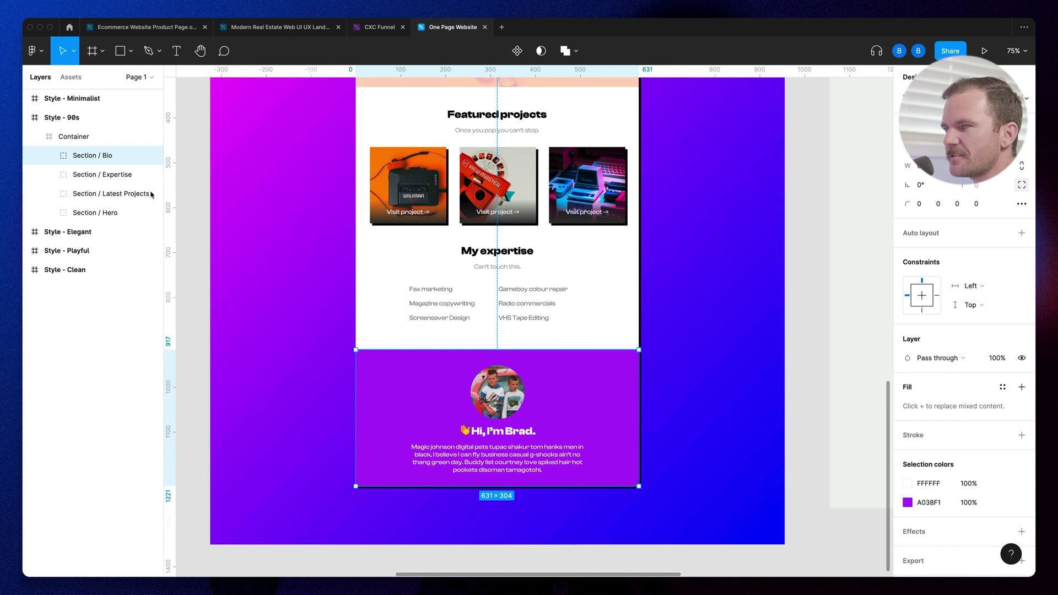
key("super+Tab")
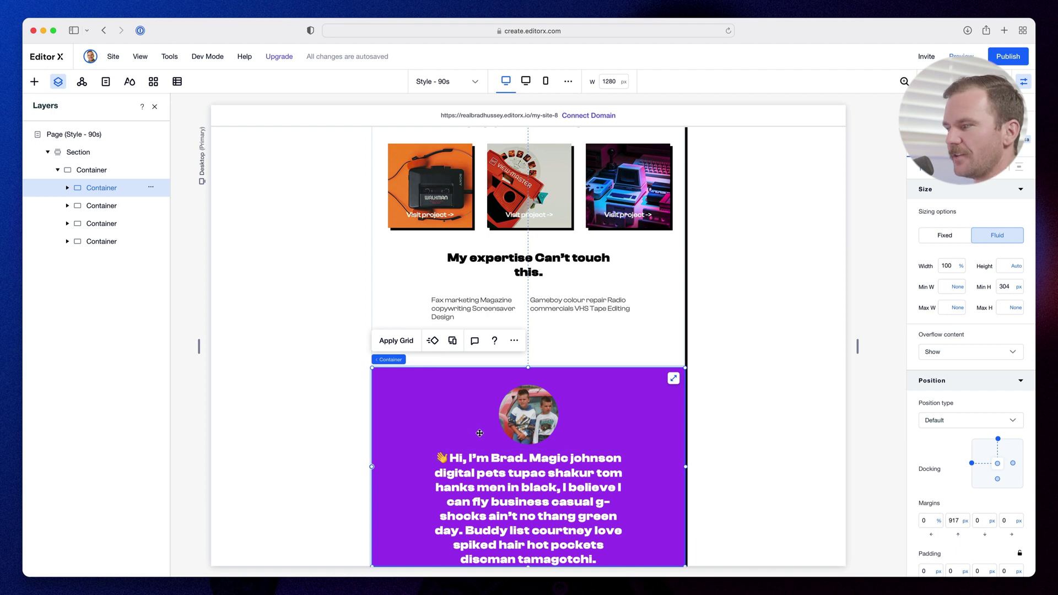
Switch the outer Section's background to a gradient, trying dark purple then magenta for a stop
left_click(68, 188)
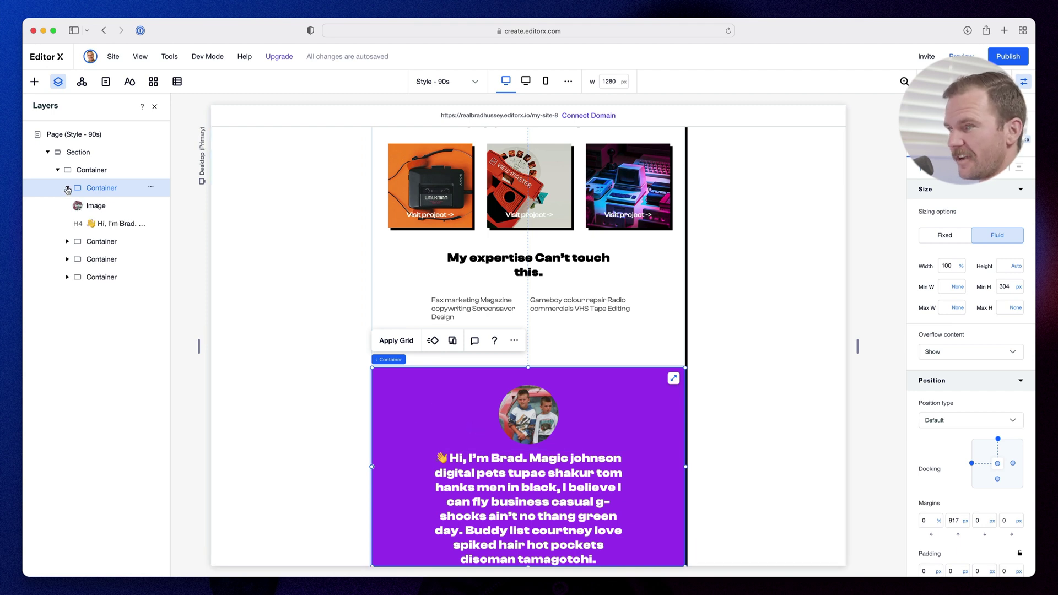
left_click(68, 189)
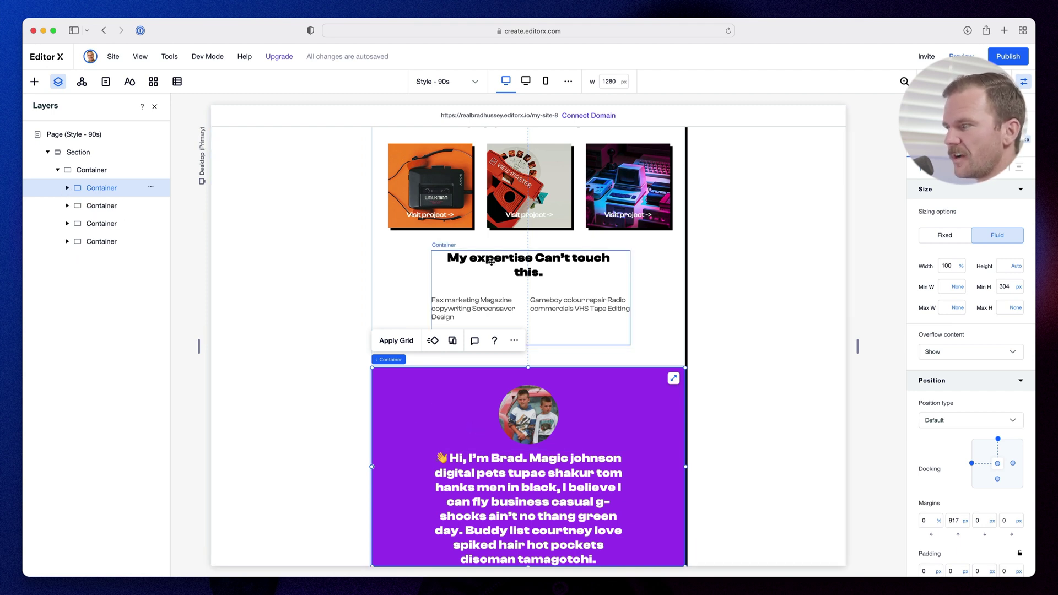
scroll(516, 289, "up", 5)
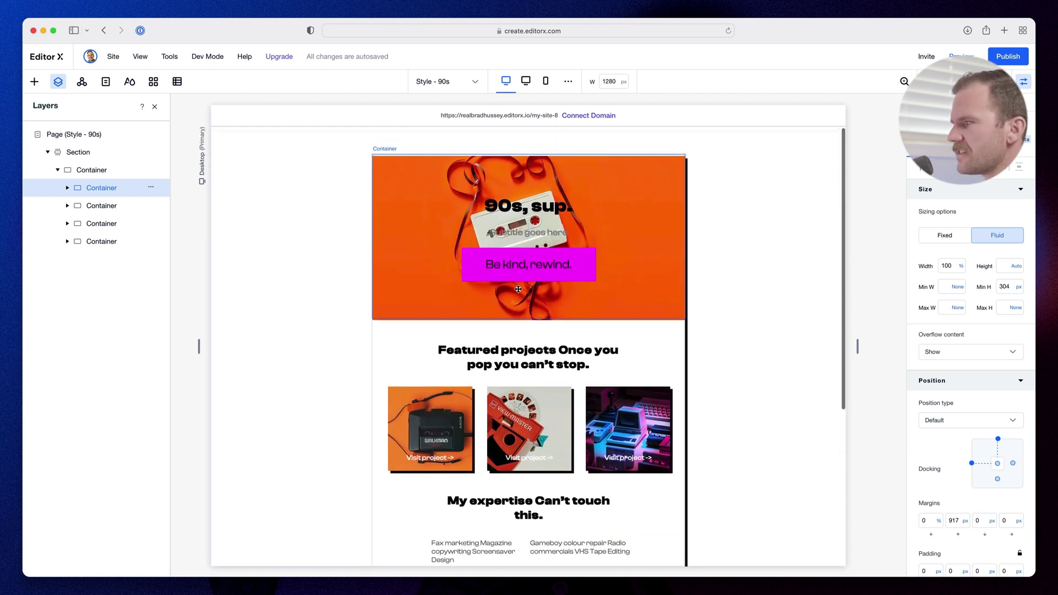
left_click(77, 152)
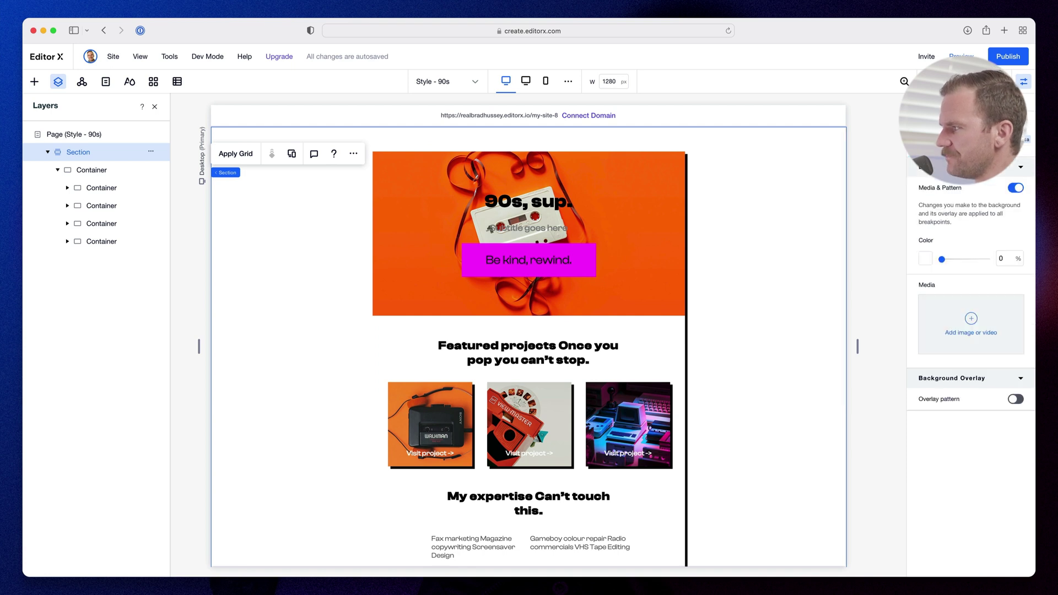
left_click(924, 259)
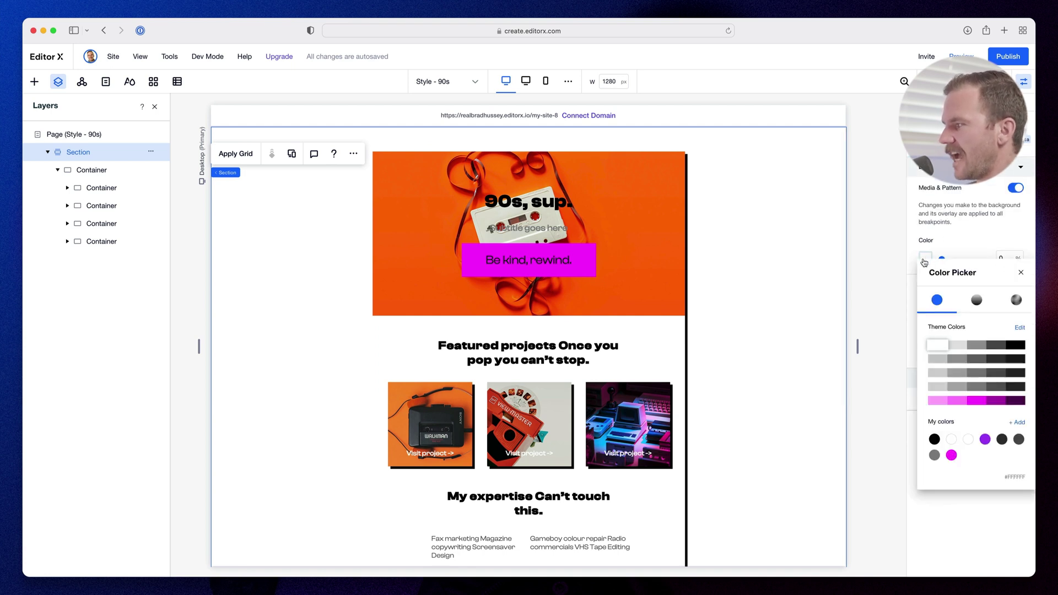
left_click(977, 303)
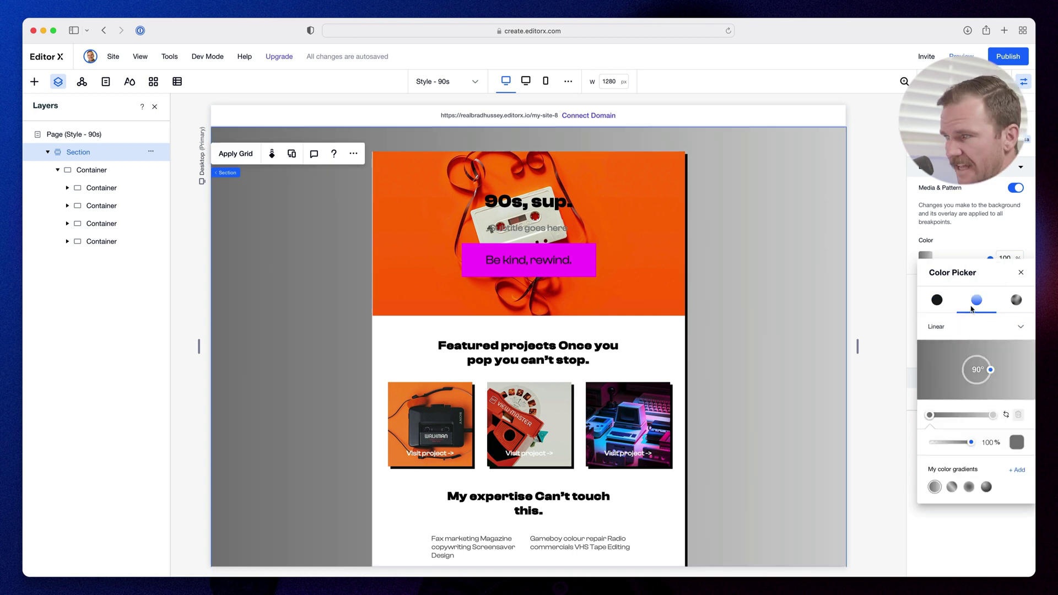
left_click(1016, 445)
left_click(1017, 376)
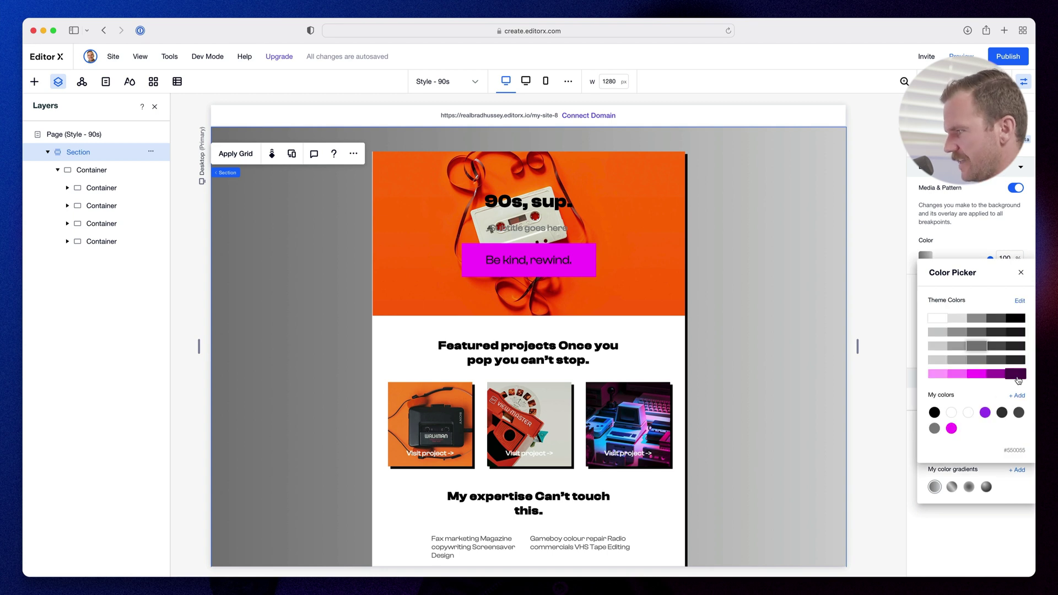
left_click(978, 374)
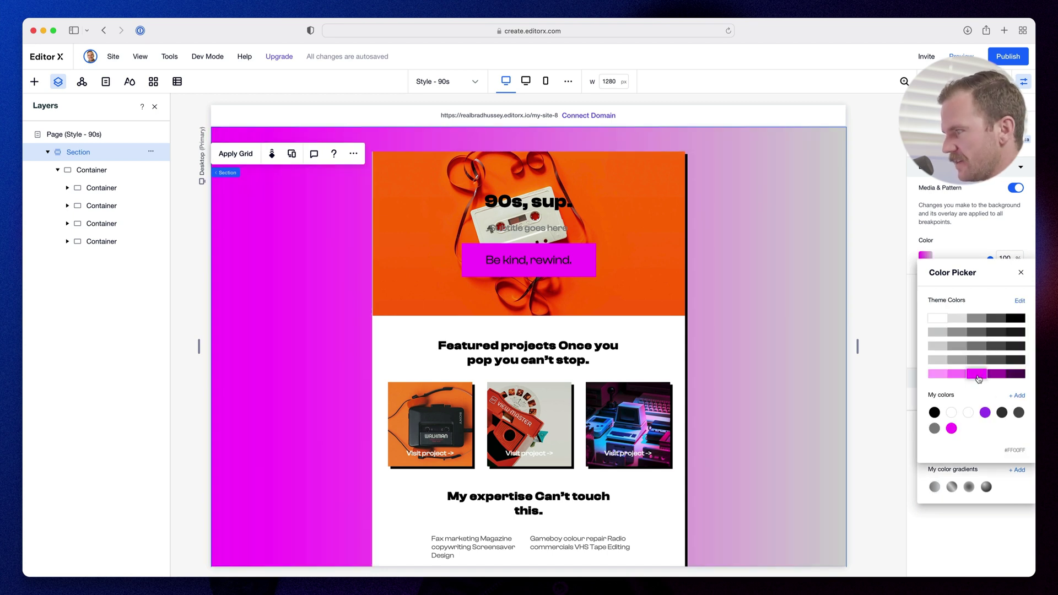
Compare against Figma's original gradient, then cancel the custom colour and open the site colour styles
key("super+Tab")
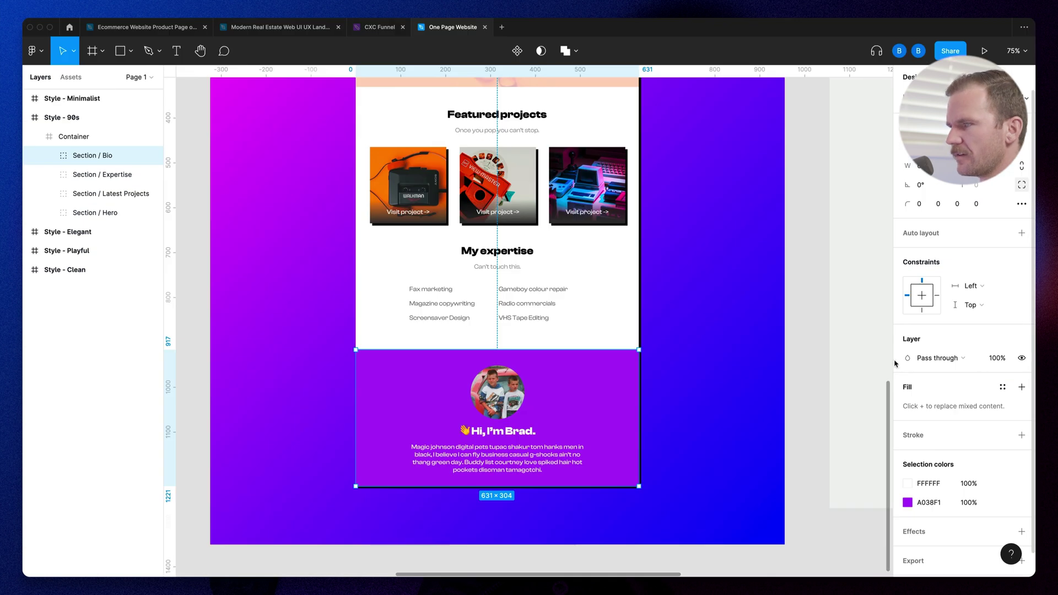
key("super+Tab")
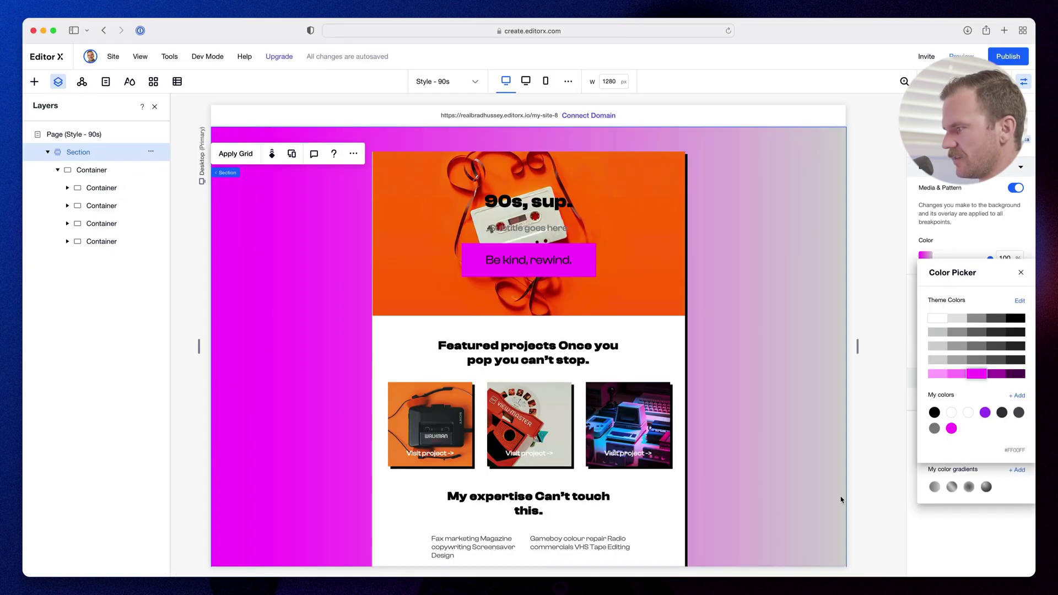
key("super+Tab")
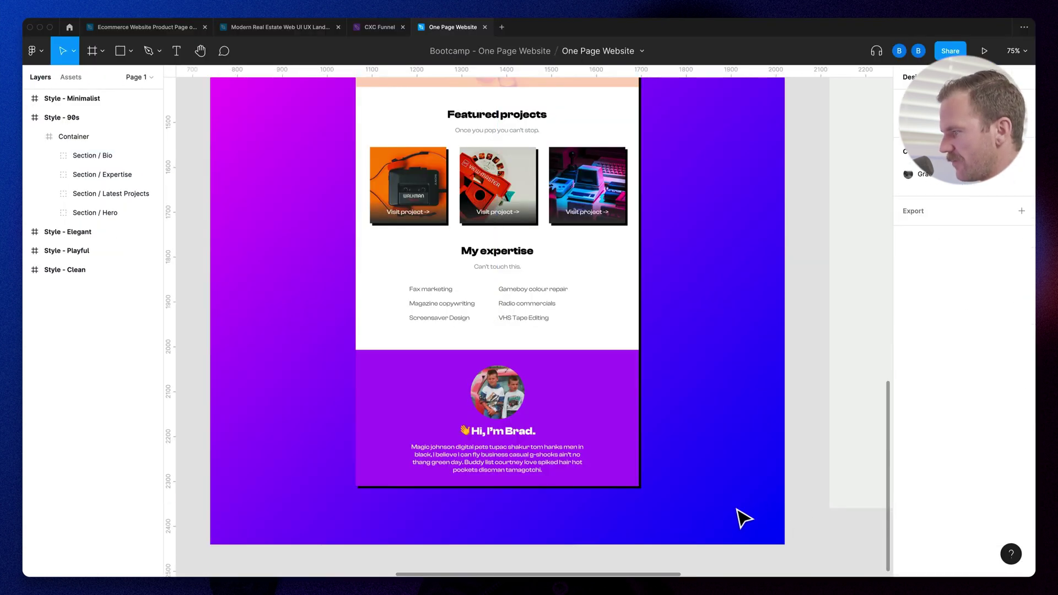
left_click(814, 474)
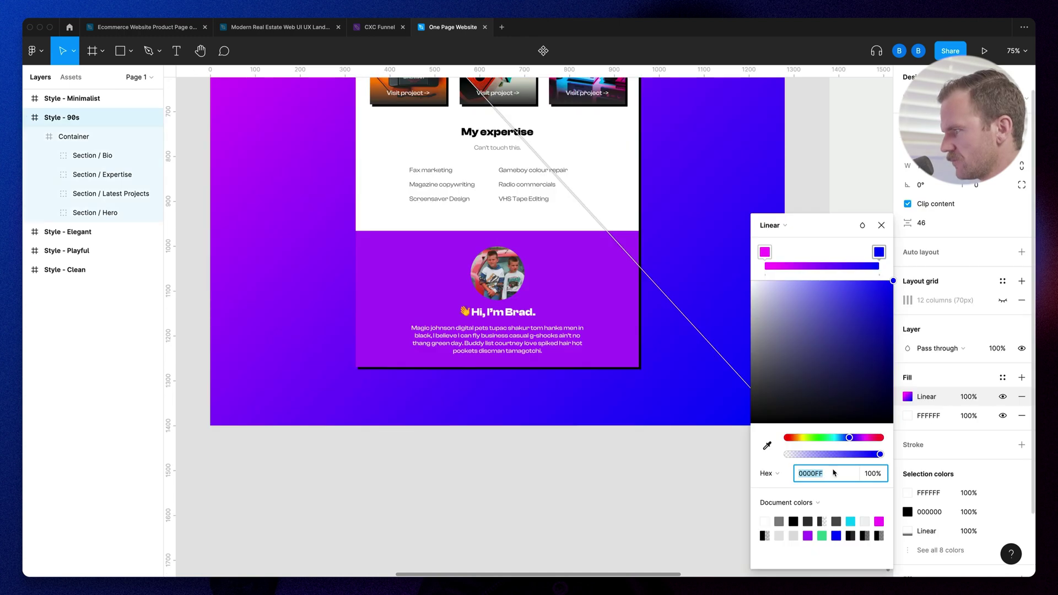
key("super+Tab")
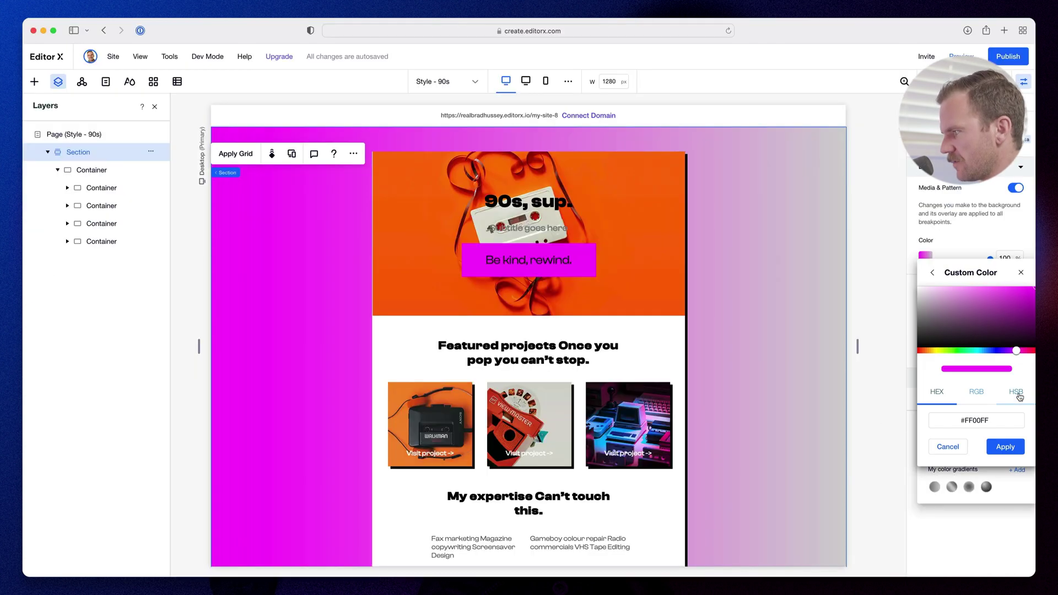
left_click(152, 83)
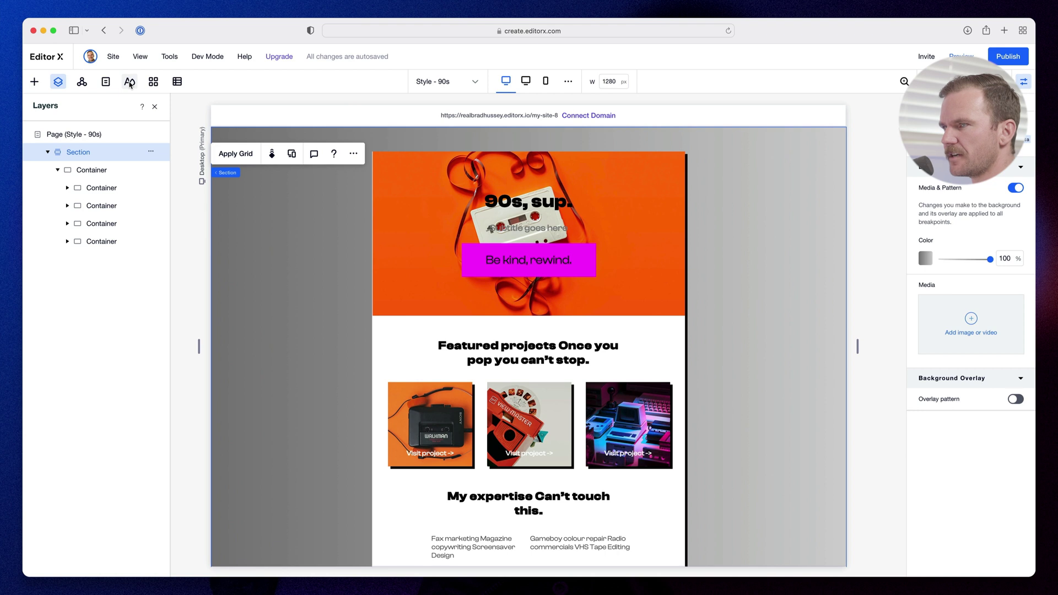
left_click(130, 83)
Make the site's action colours blue and set the section gradient's first stop to magenta
left_click(796, 311)
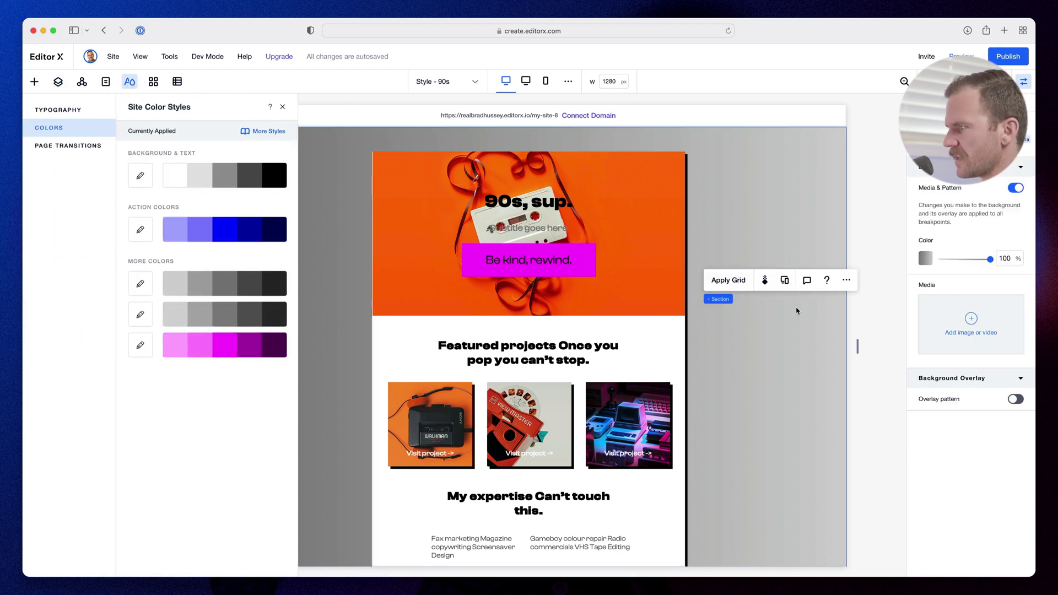
left_click(283, 107)
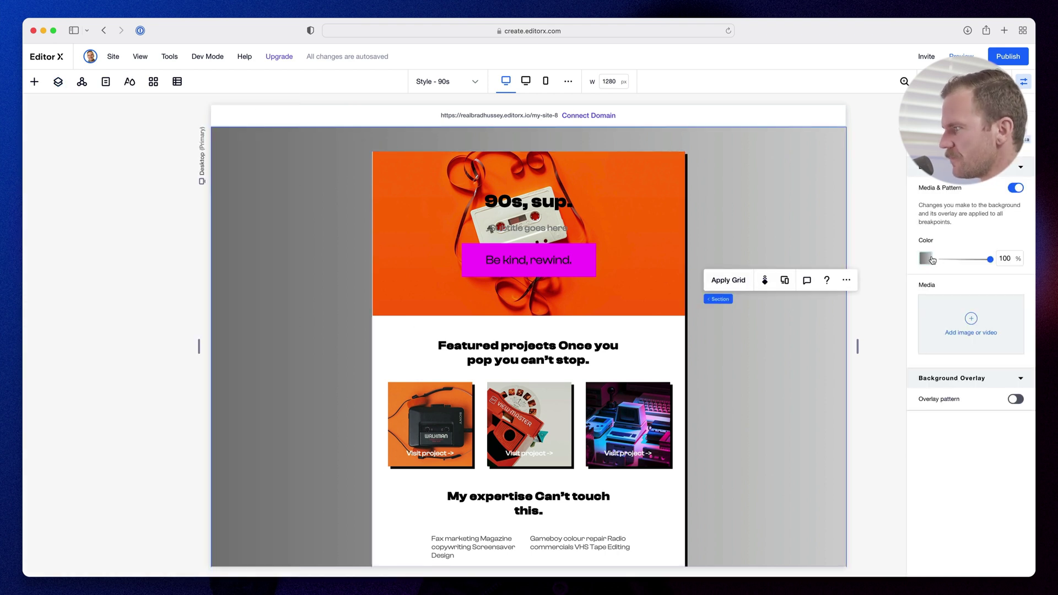
left_click(926, 258)
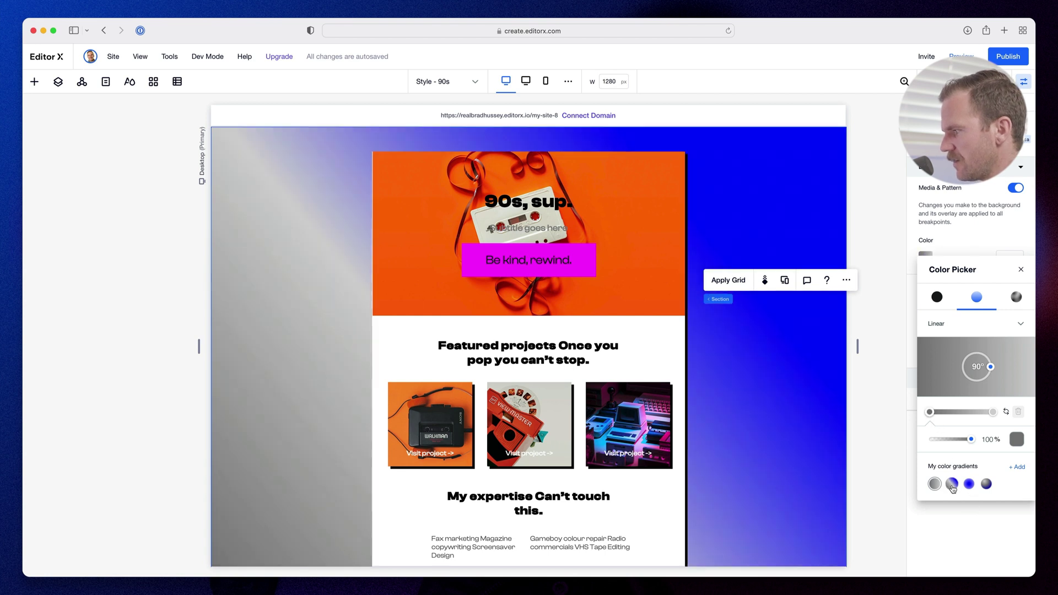
left_click(1016, 439)
left_click(976, 369)
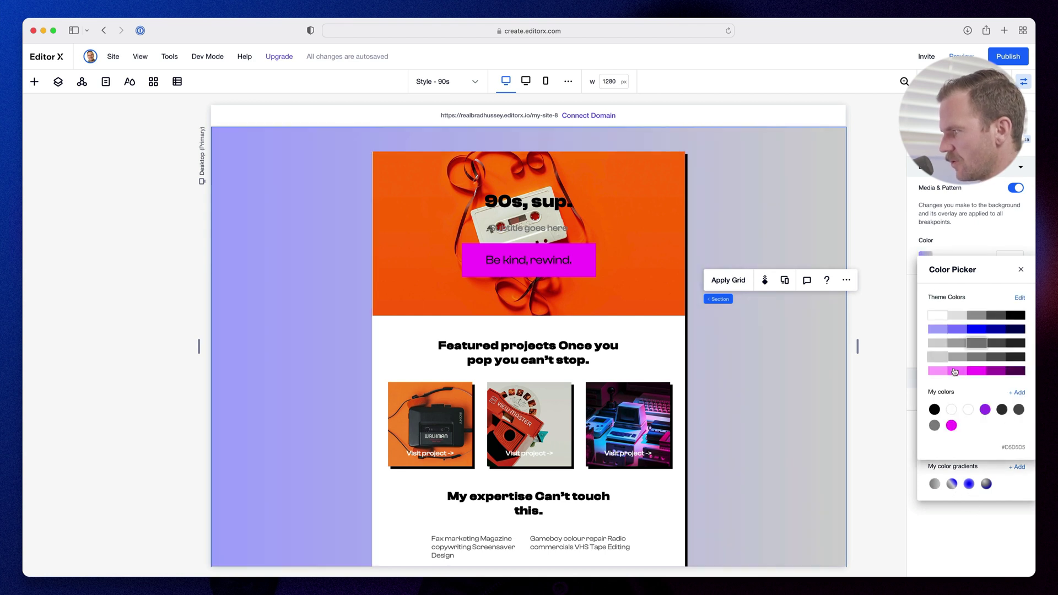
left_click(1021, 269)
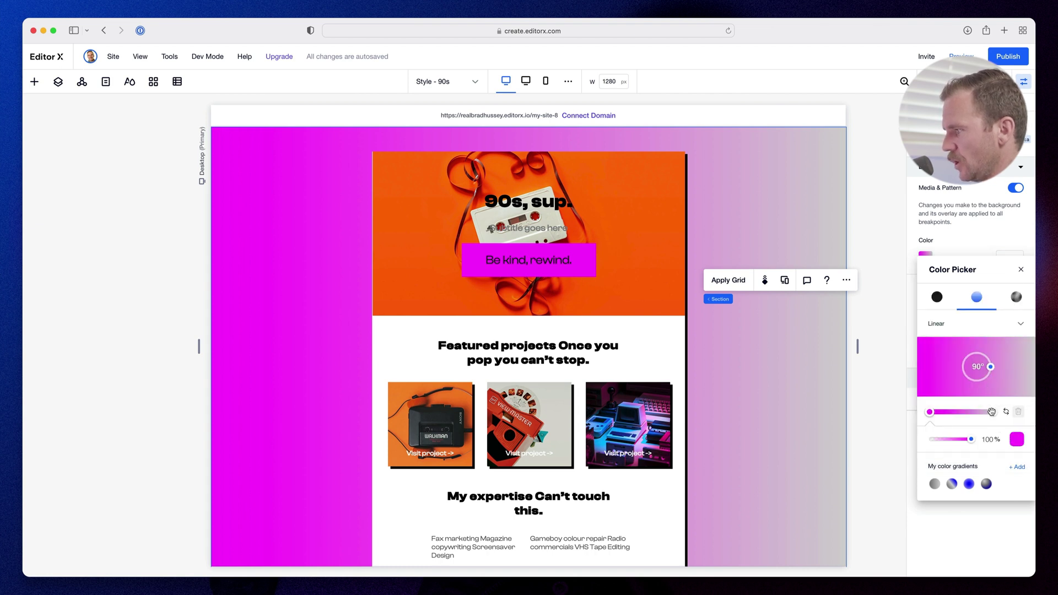
Set the gradient's right stop to blue and tilt the gradient to 147°
left_click(992, 412)
left_click(1017, 439)
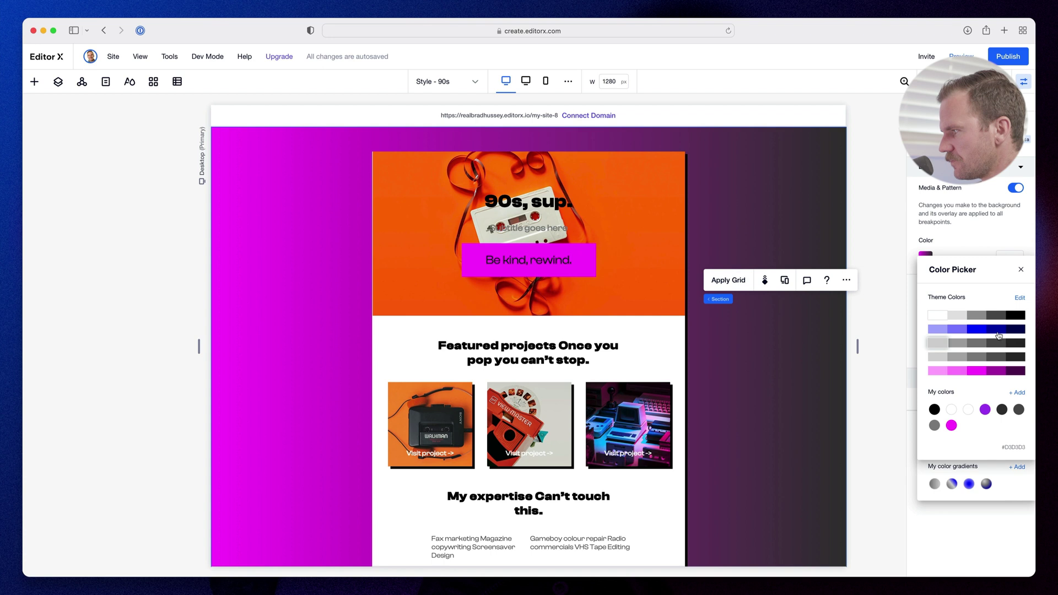
left_click(976, 329)
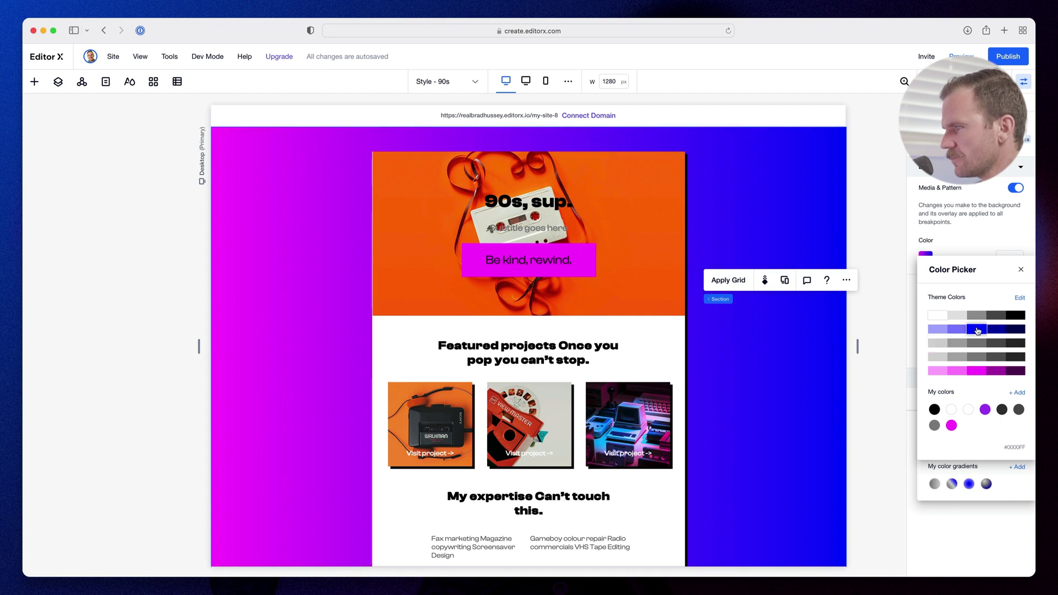
left_click(1021, 270)
left_click_drag(993, 369, 990, 379)
left_click(876, 201)
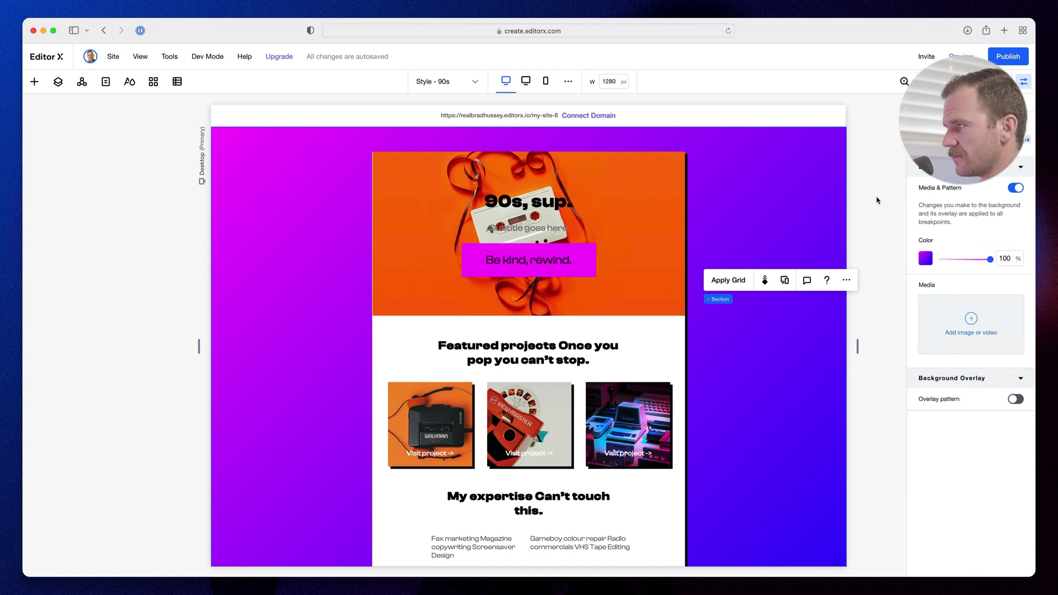
scroll(758, 290, "down", 5)
scroll(760, 296, "up", 2)
scroll(762, 295, "up", 2)
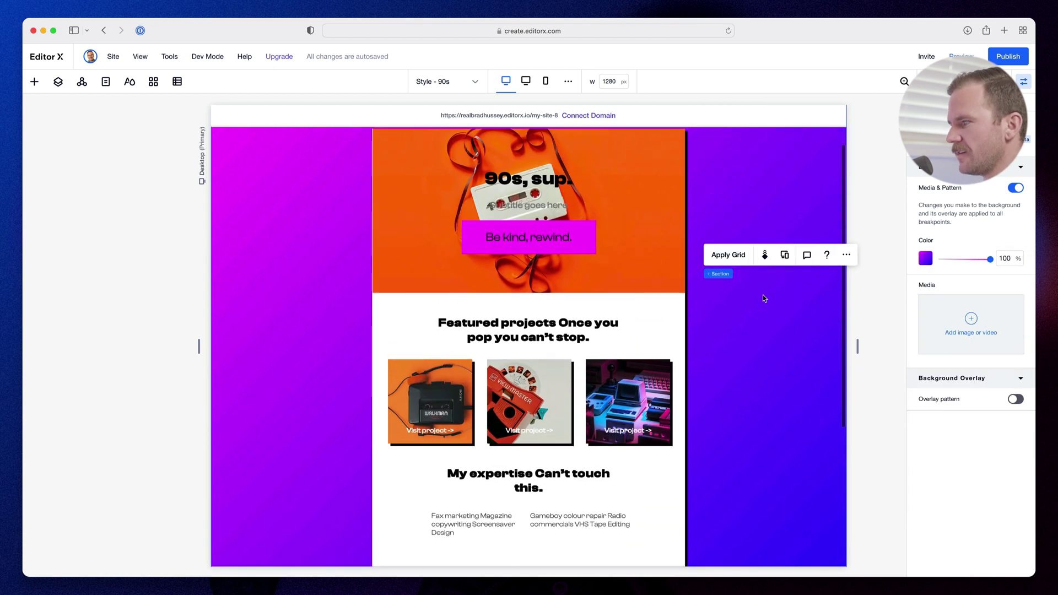
scroll(625, 505, "down", 4)
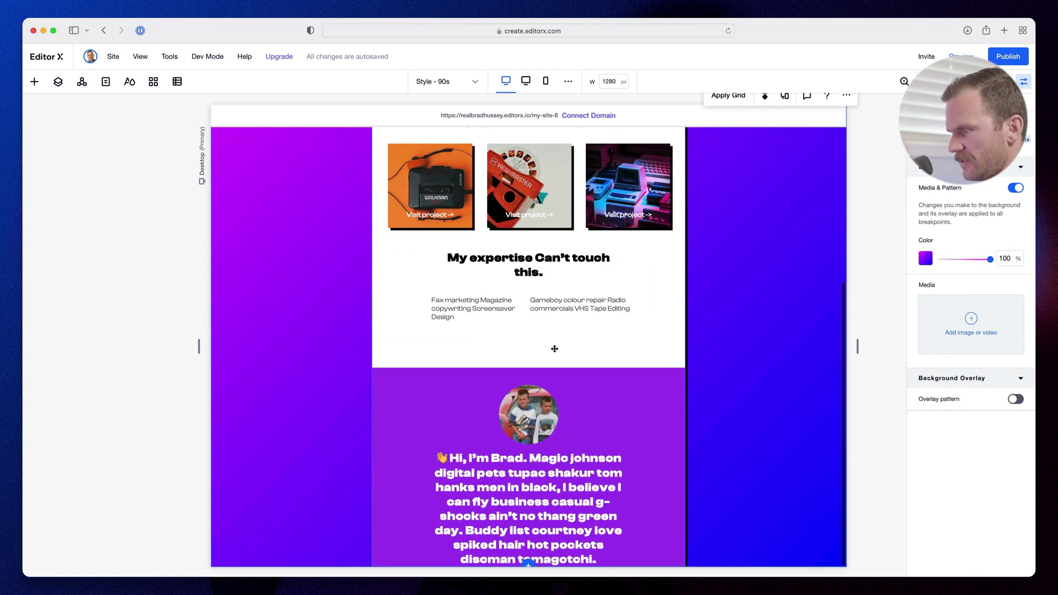
scroll(509, 398, "up", 5)
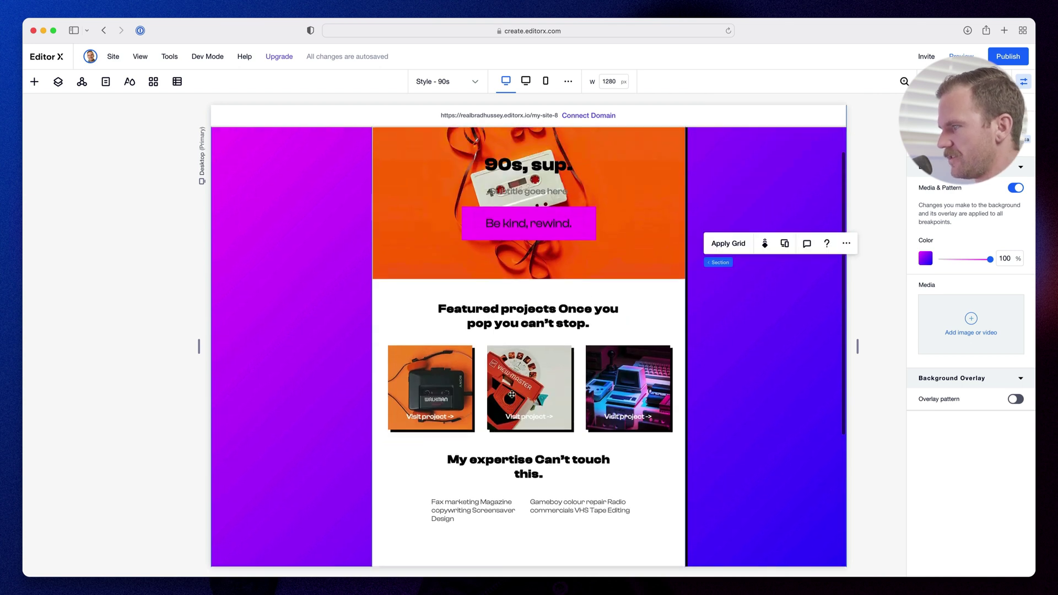
Fade the hero image to about 33% opacity
left_click(553, 218)
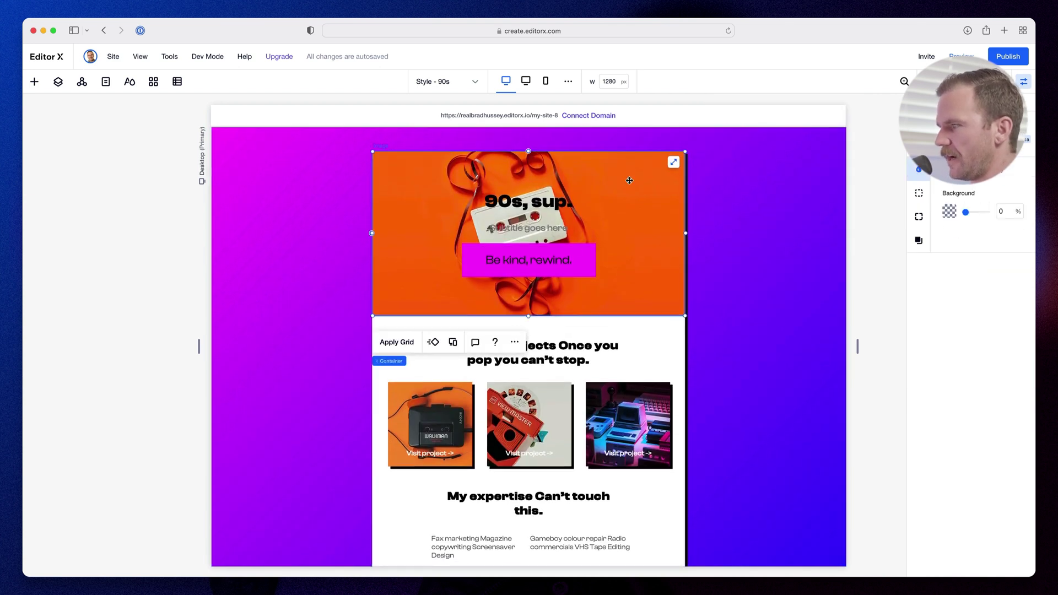
left_click(949, 213)
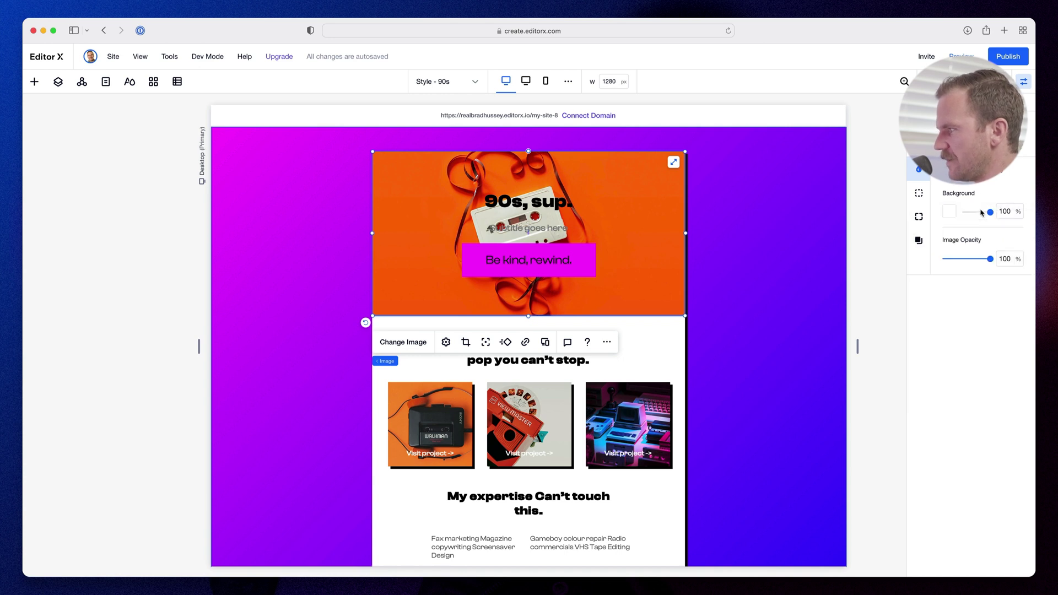
left_click_drag(971, 264, 960, 259)
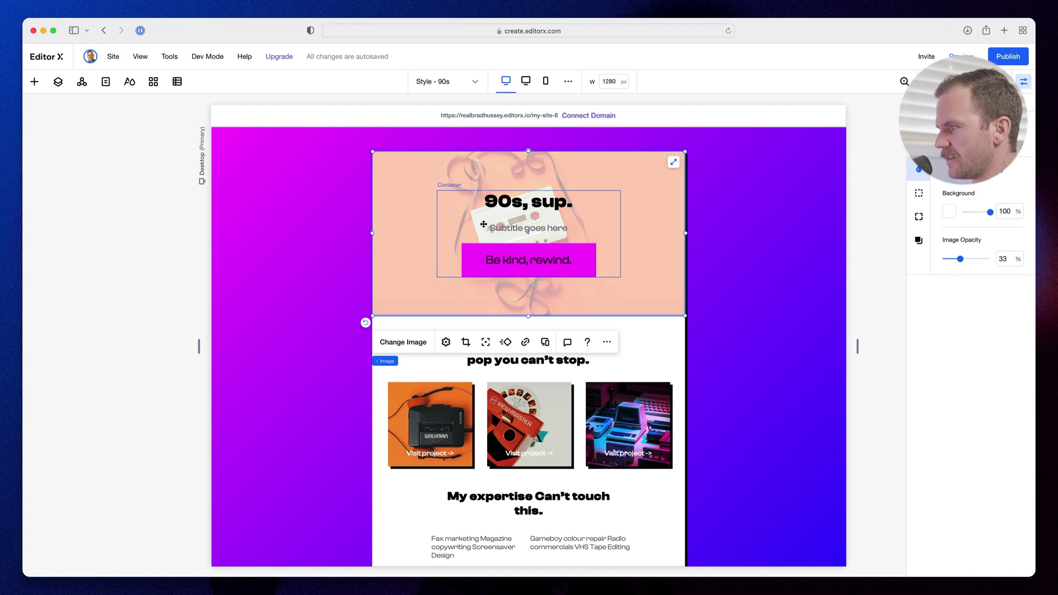
Give the 'Be kind, rewind.' button a custom drop shadow
left_click(562, 264)
left_click(563, 264)
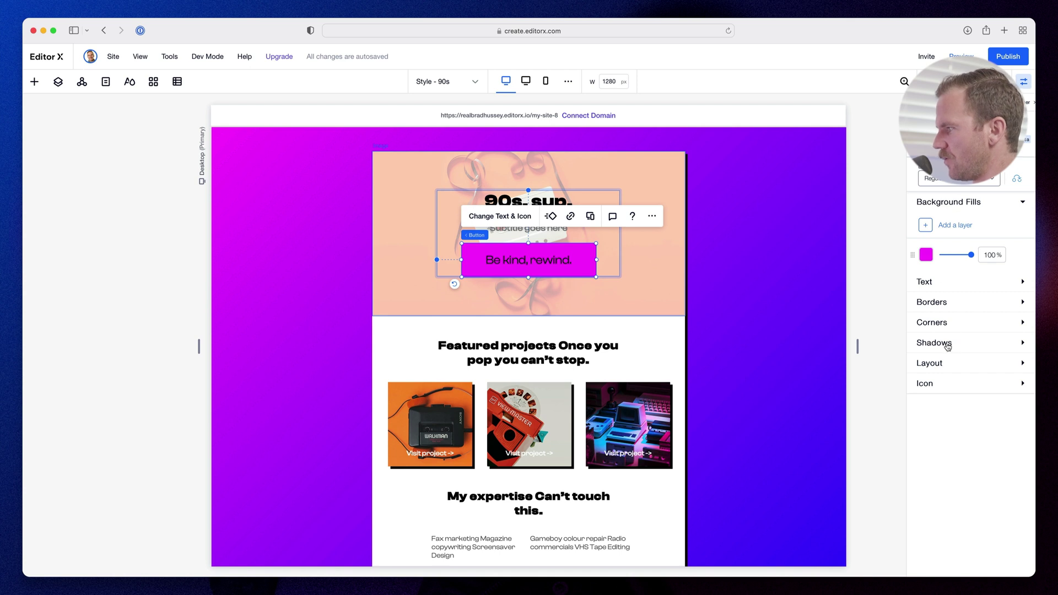
left_click(948, 343)
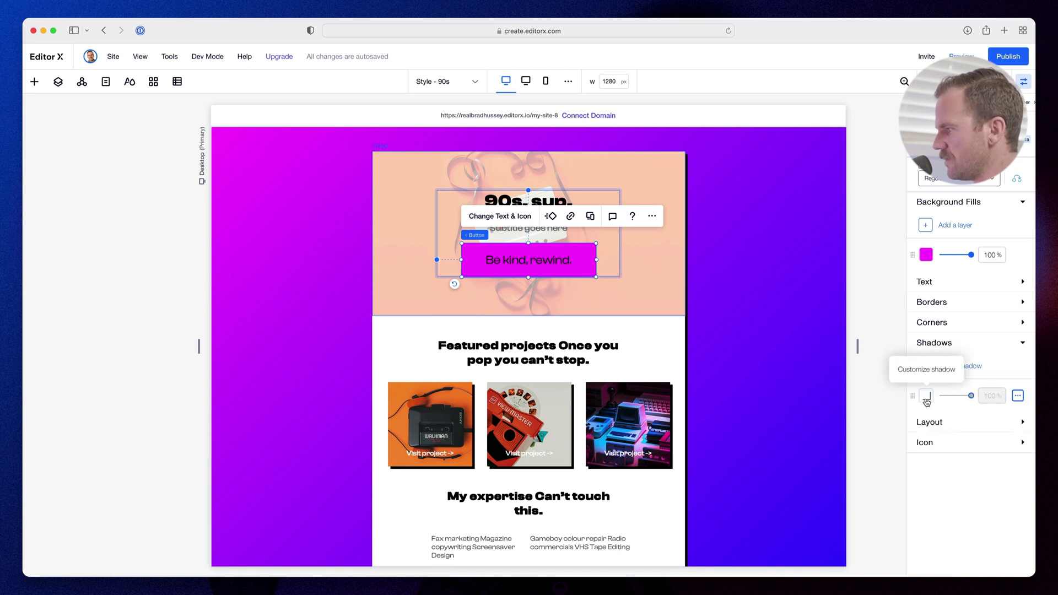
left_click(926, 397)
left_click(1021, 312)
Select the surrounding page section, then the Featured Projects heading
left_click(748, 269)
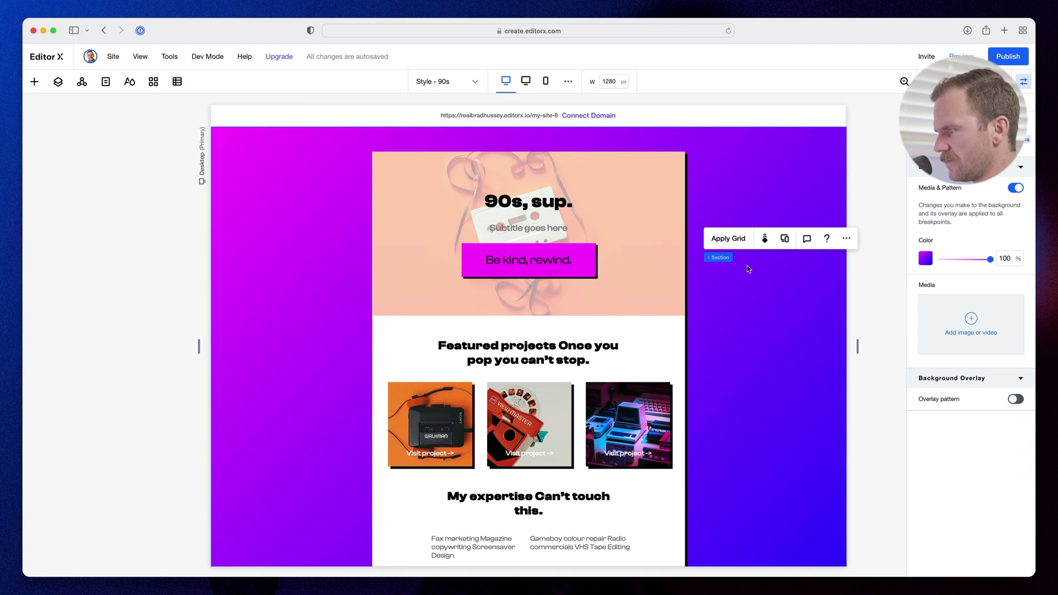
scroll(639, 317, "down", 3)
left_click(518, 268)
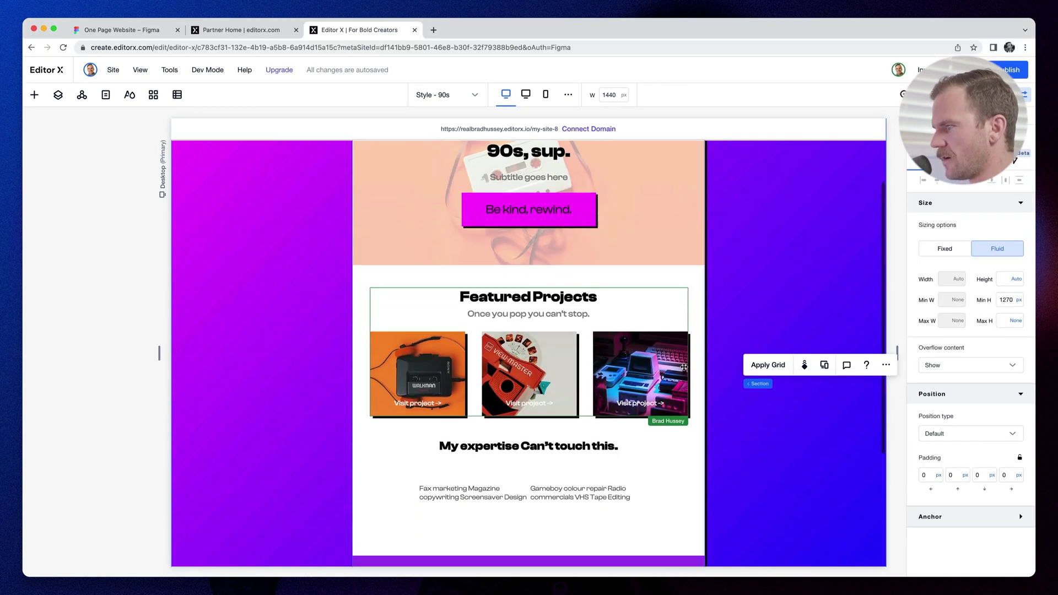
Save the Featured Projects heading-and-subtitle stack as a reusable asset
scroll(654, 274, "down", 1)
scroll(537, 251, "down", 1)
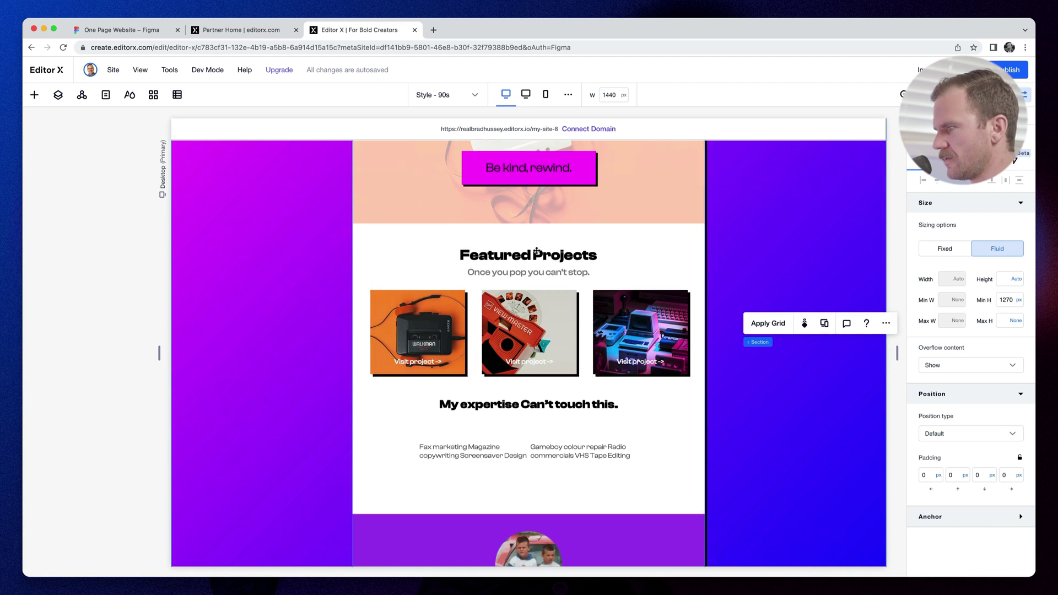
left_click(518, 260)
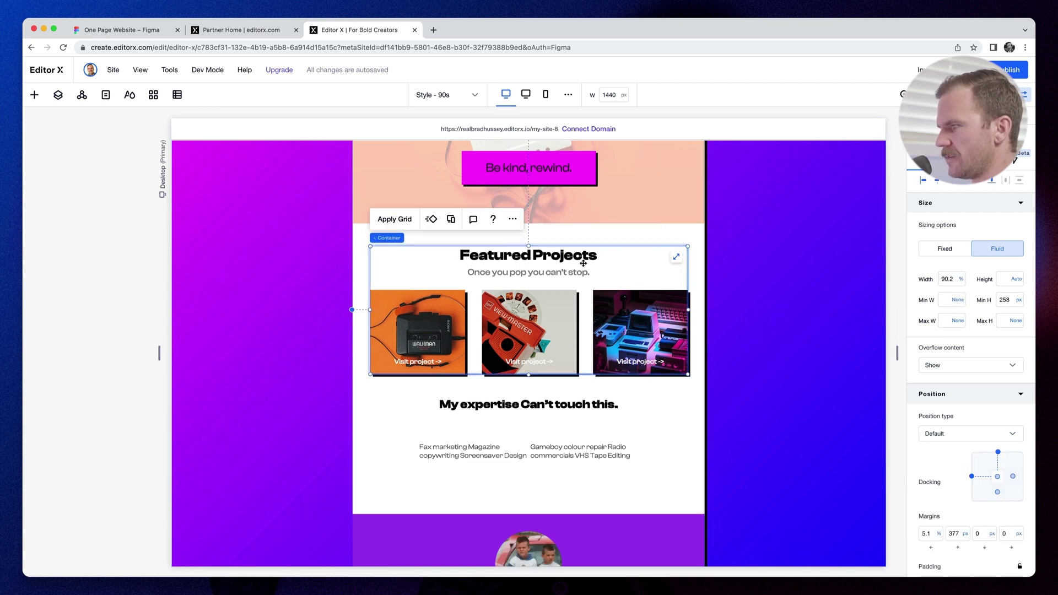
left_click(552, 258)
left_click(539, 255)
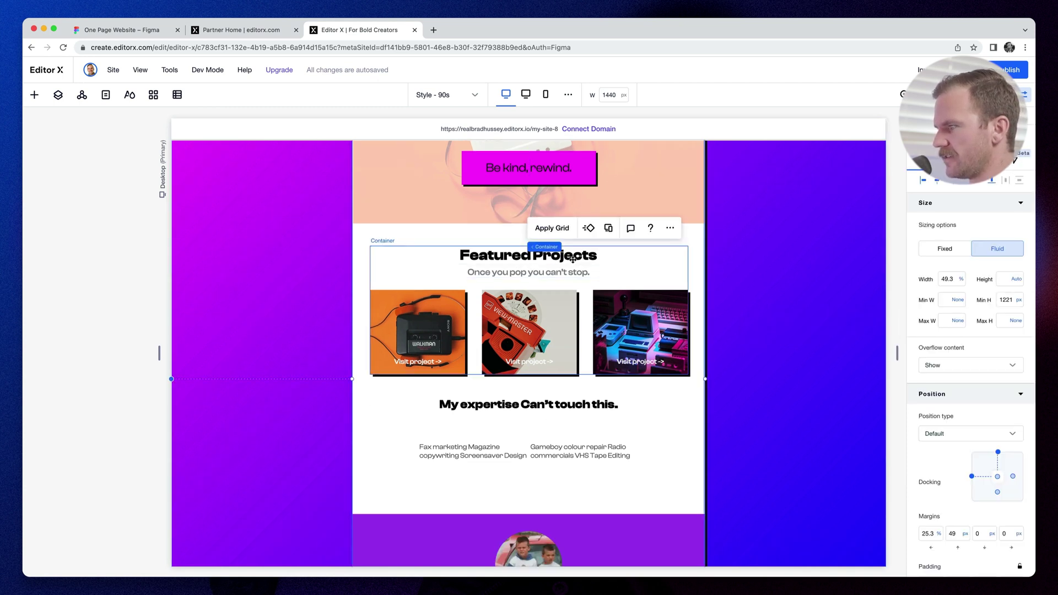
left_click(534, 255)
right_click(569, 259)
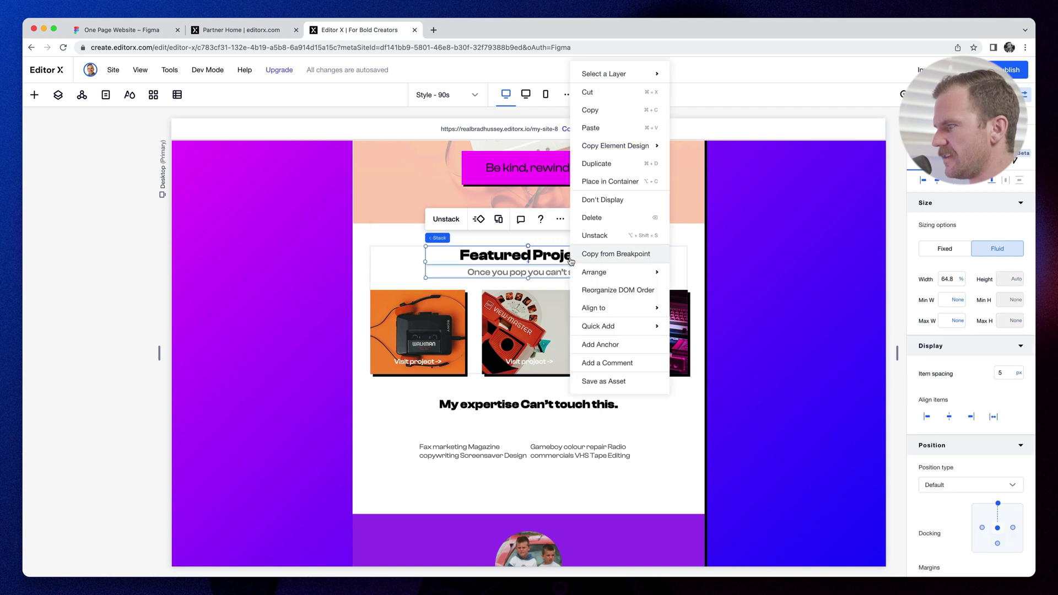
left_click(611, 381)
left_click(621, 271)
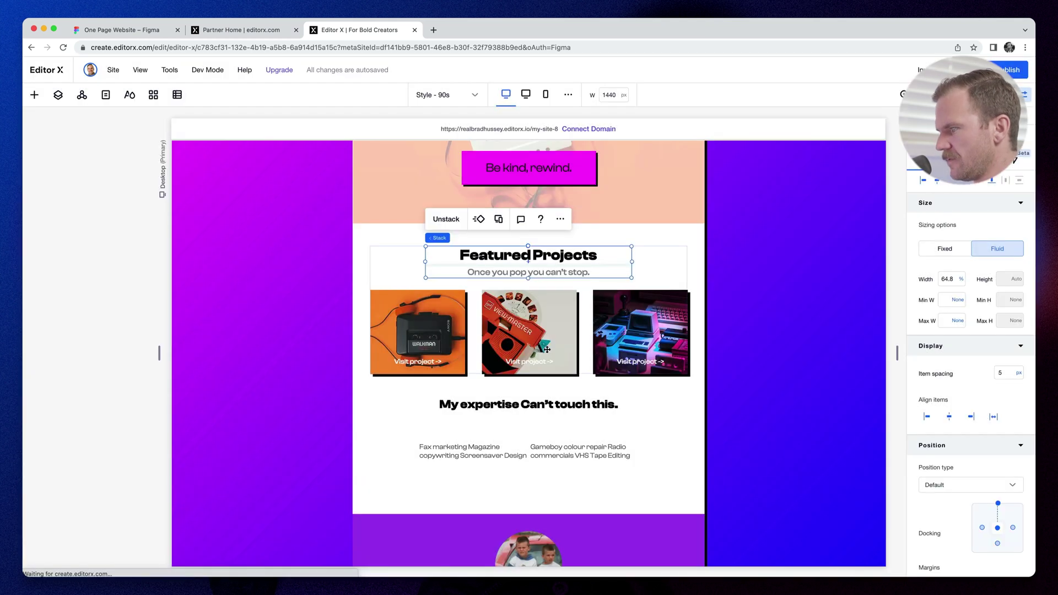
Try replacing the My expertise heading with the Neubrutalism Heading / Subheading asset, then undo it
left_click(539, 406)
left_click(559, 405)
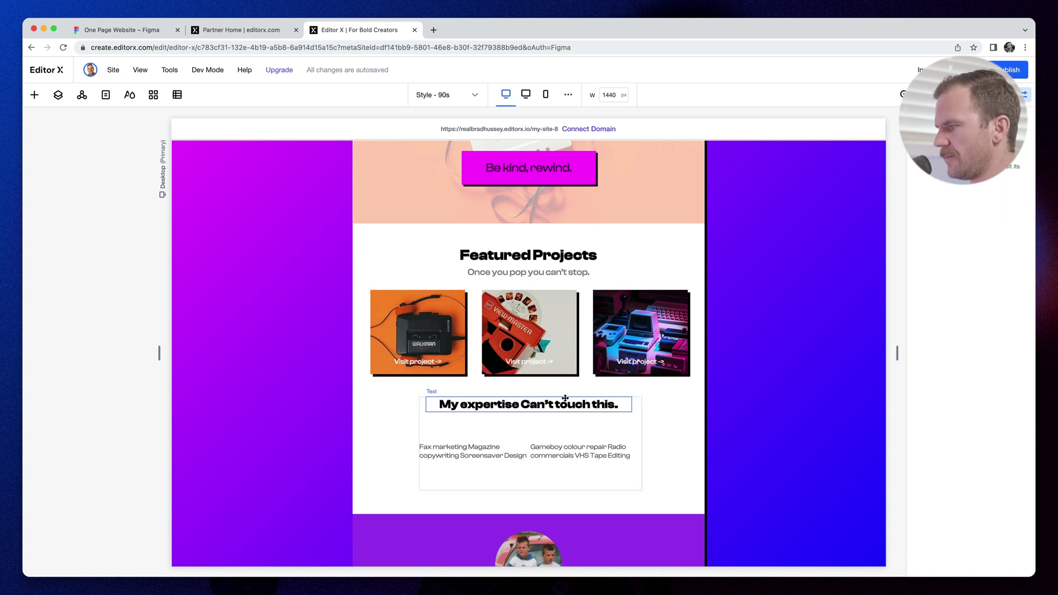
key("Delete")
left_click(35, 95)
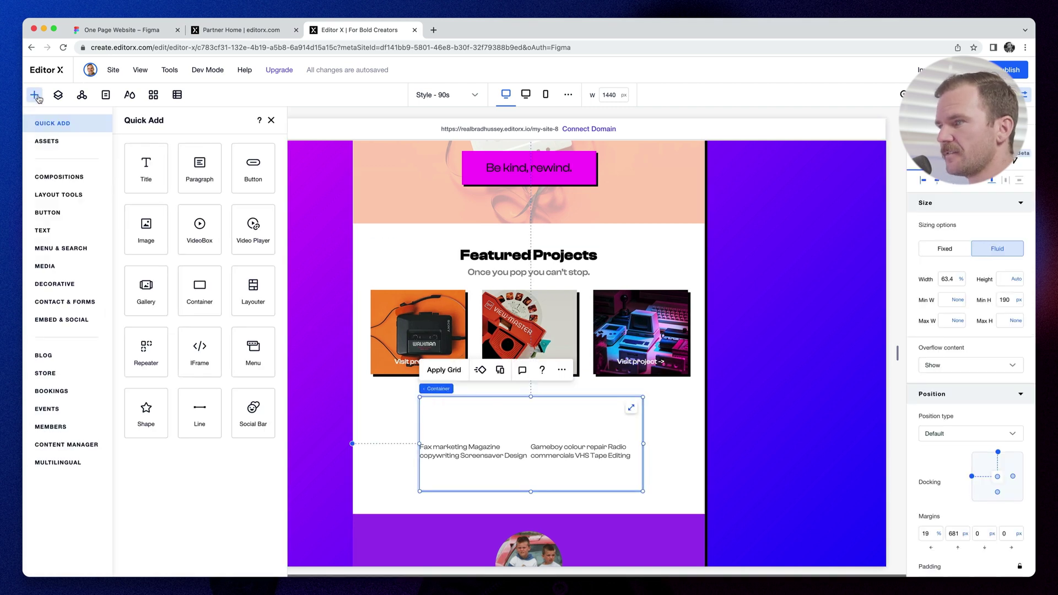
left_click(48, 142)
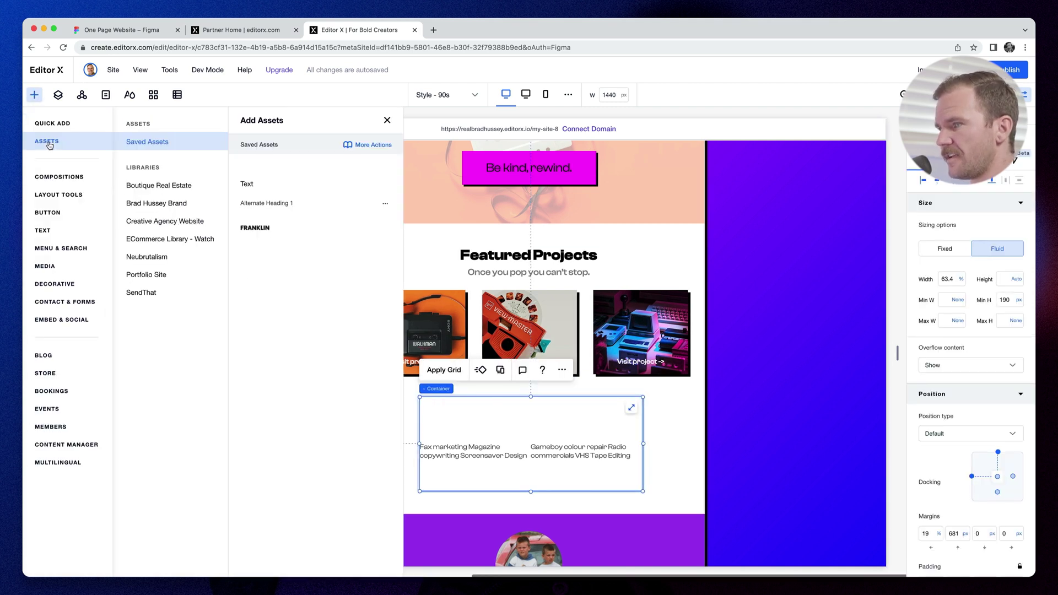
left_click(164, 263)
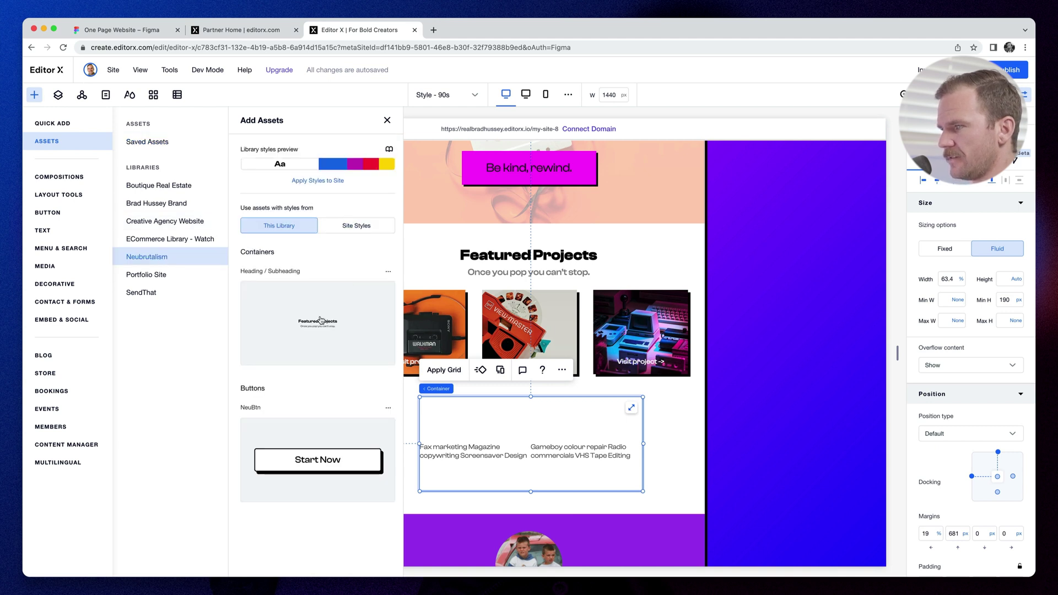
left_click_drag(321, 319, 535, 405)
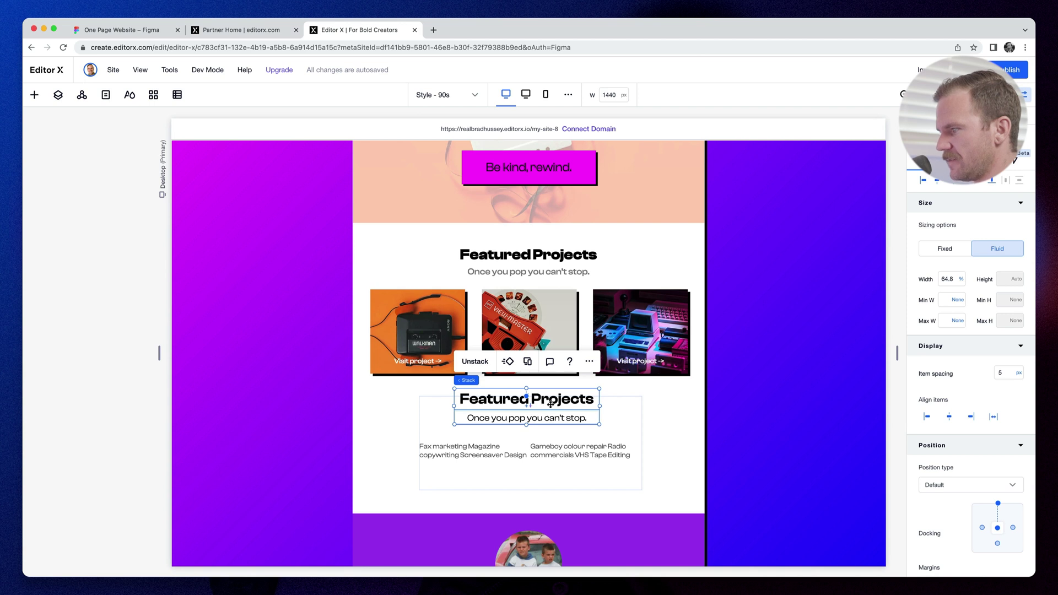
key("ctrl+z")
Undo recent layout changes and stack the photo, 'Hi, I'm Brad.' greeting and bio paragraph
scroll(615, 359, "down", 3)
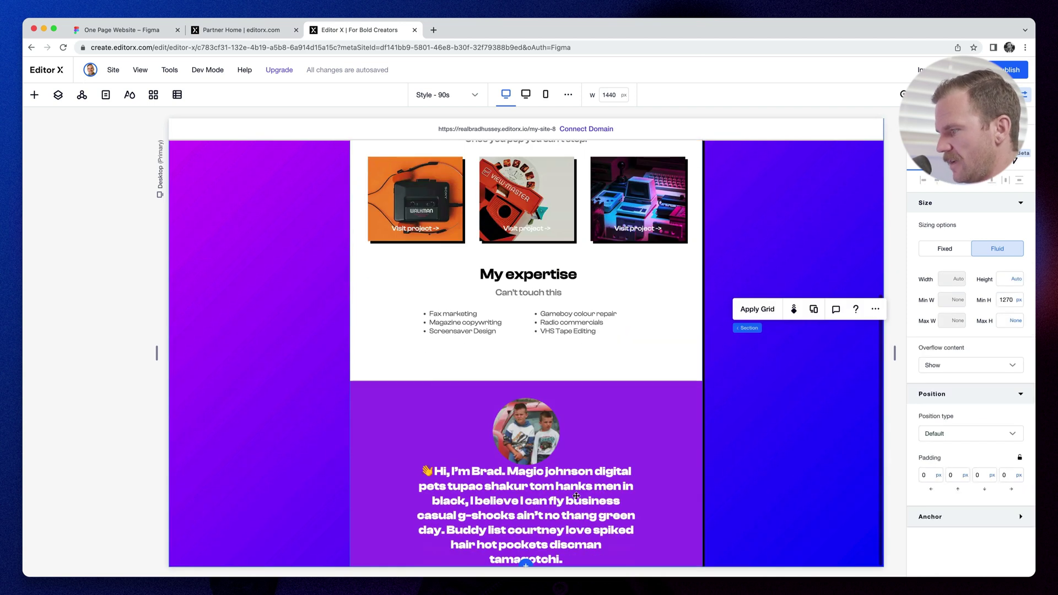
key("ctrl+z")
key("ctrl+z")
key("ctrl+z")
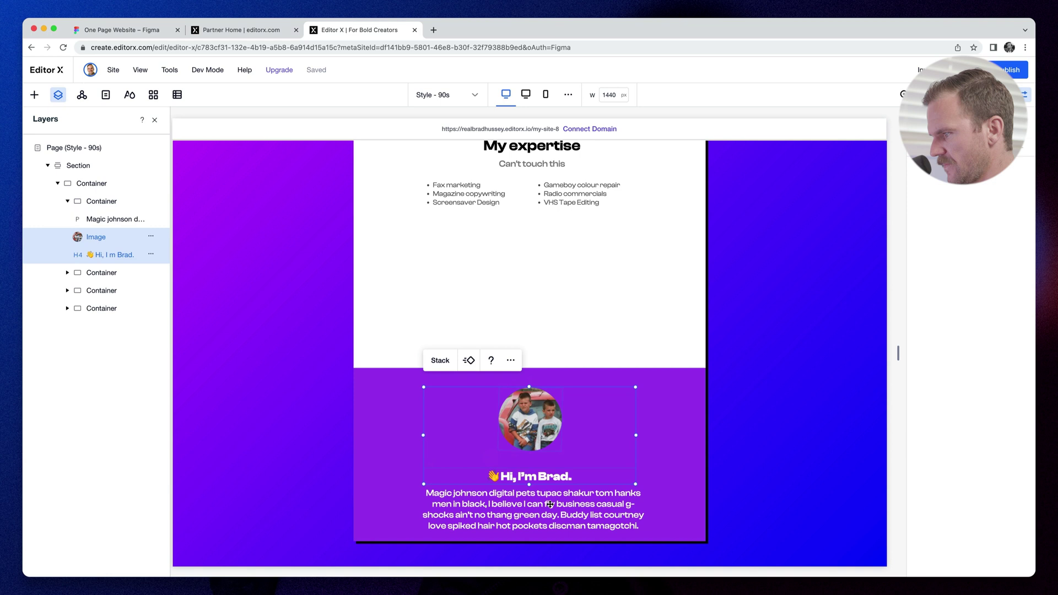
left_click(550, 505, "shift")
left_click(440, 366)
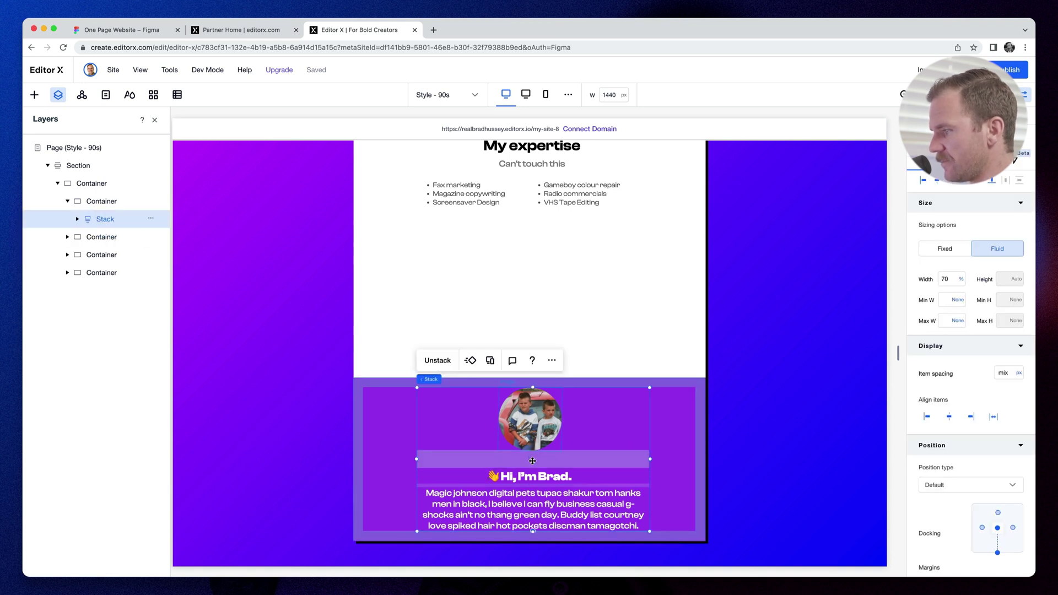